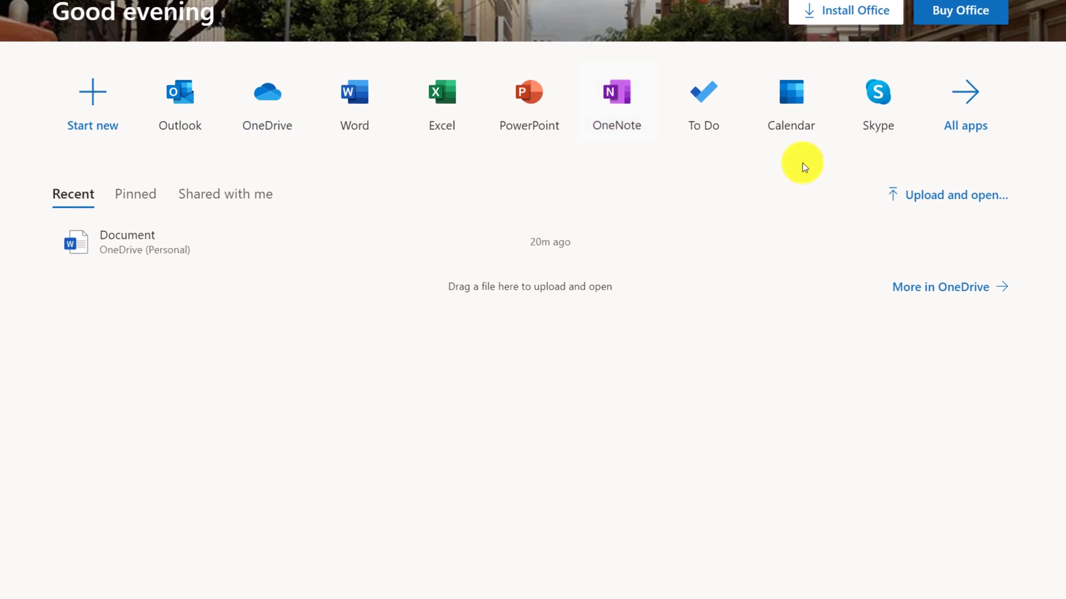
# Browse the full Microsoft 365 app list and the pinned and shared-with-me document views
pyautogui.click(923, 140)
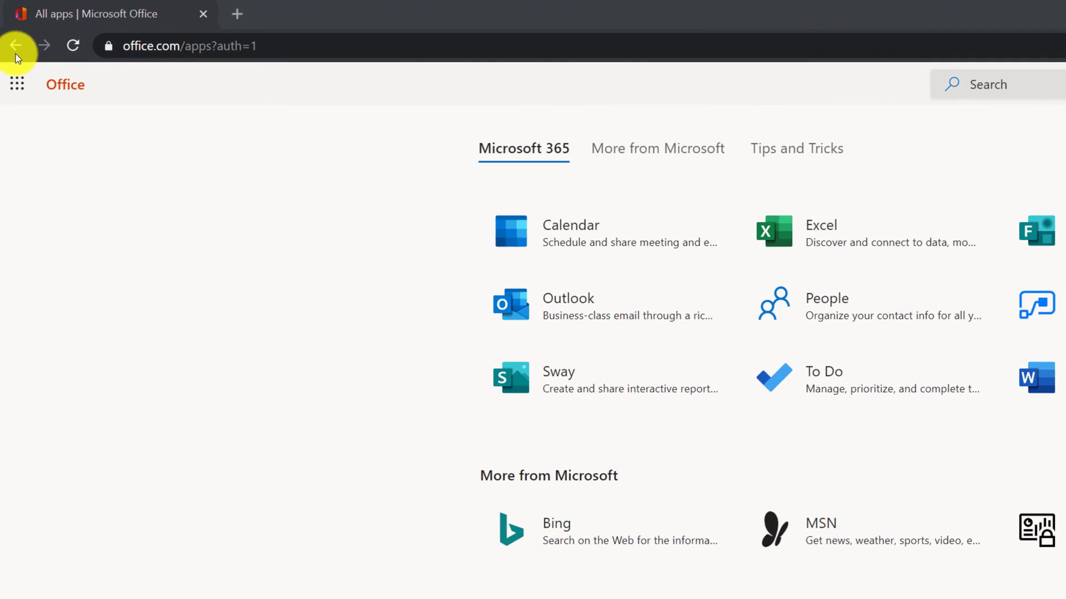
pyautogui.click(17, 49)
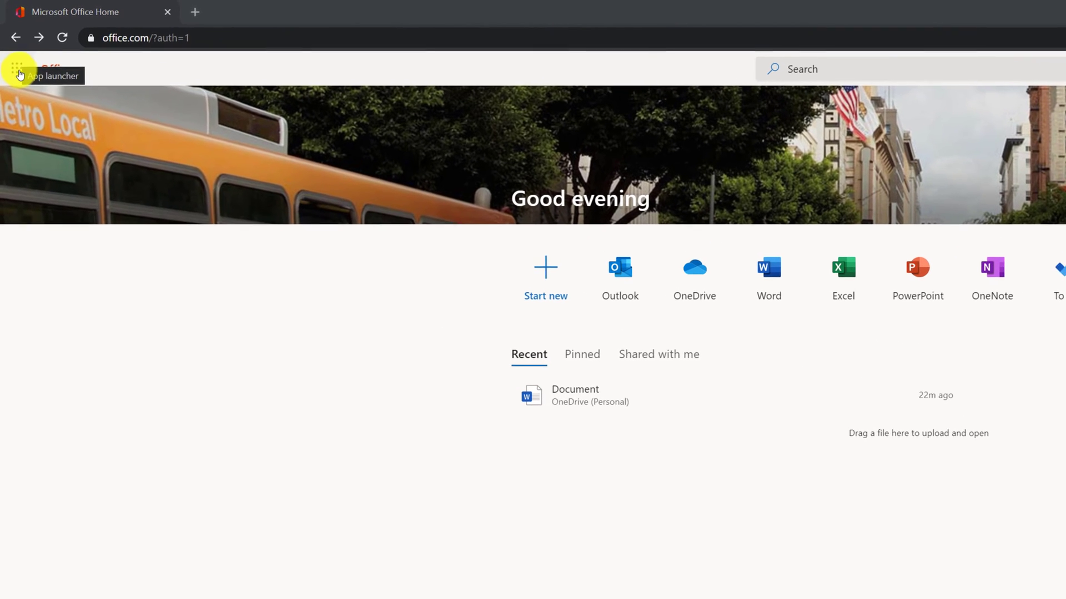
pyautogui.click(18, 73)
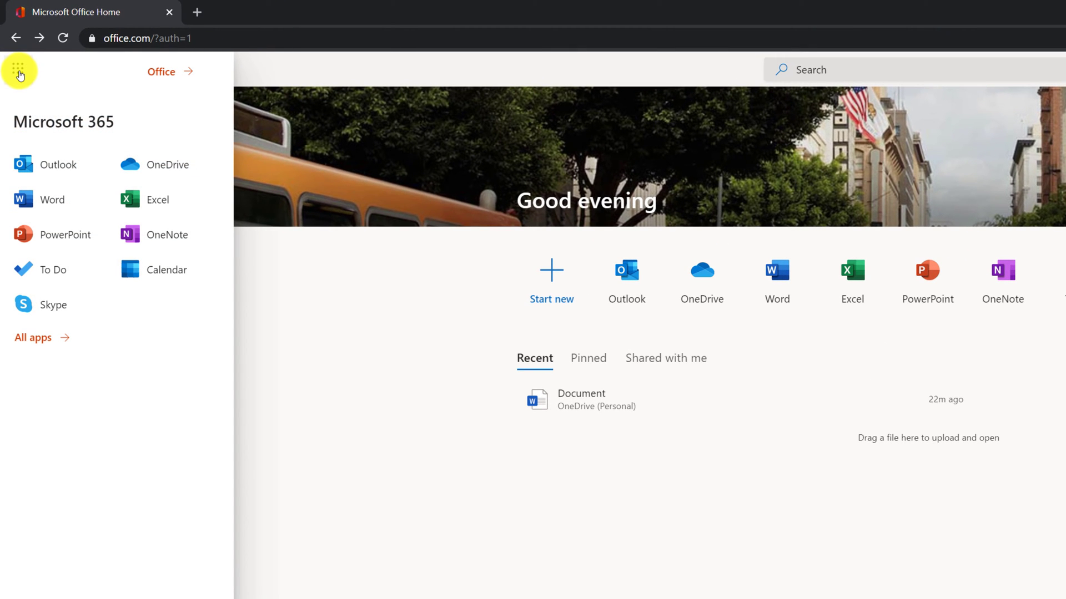
pyautogui.click(18, 73)
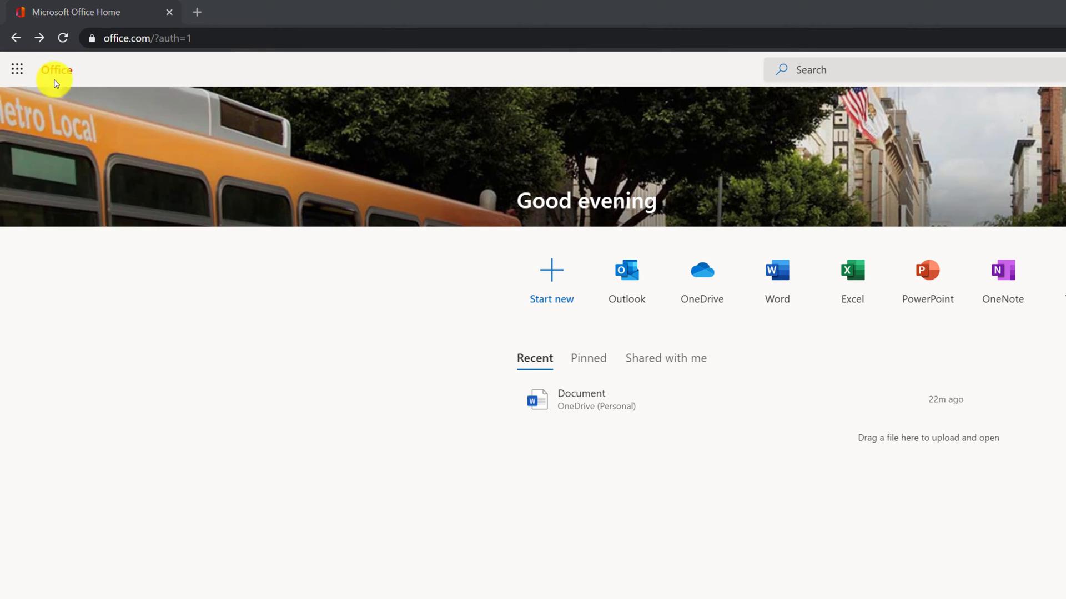
pyautogui.click(18, 72)
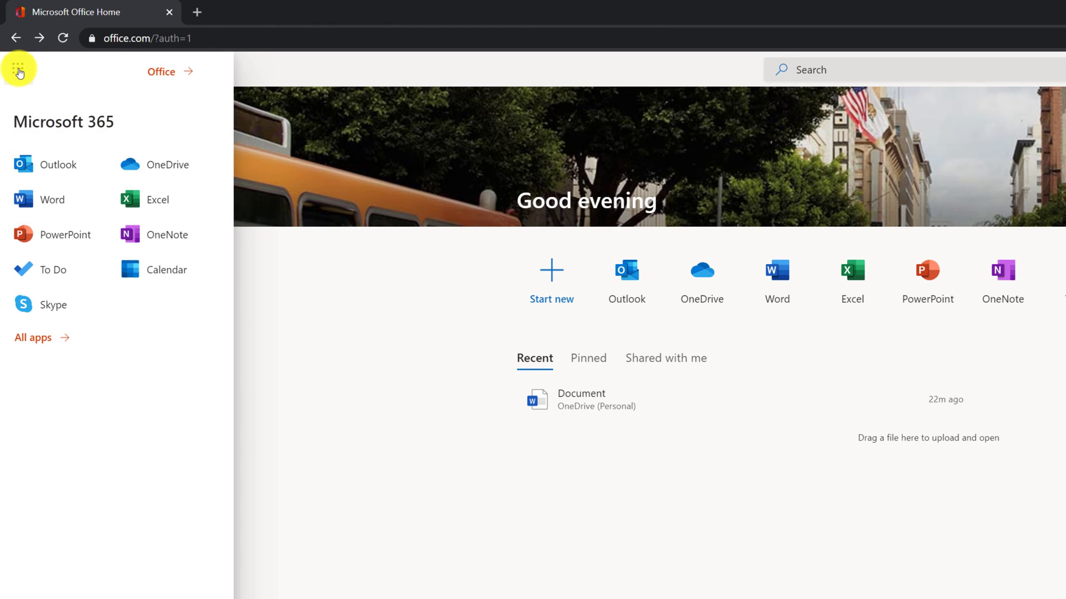
pyautogui.click(40, 339)
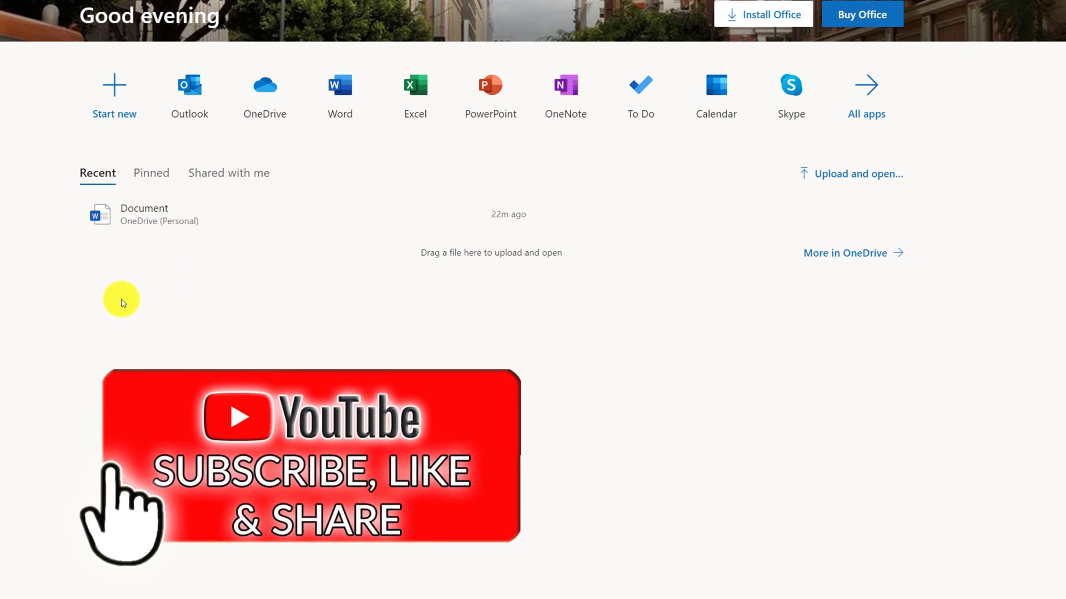
pyautogui.click(152, 177)
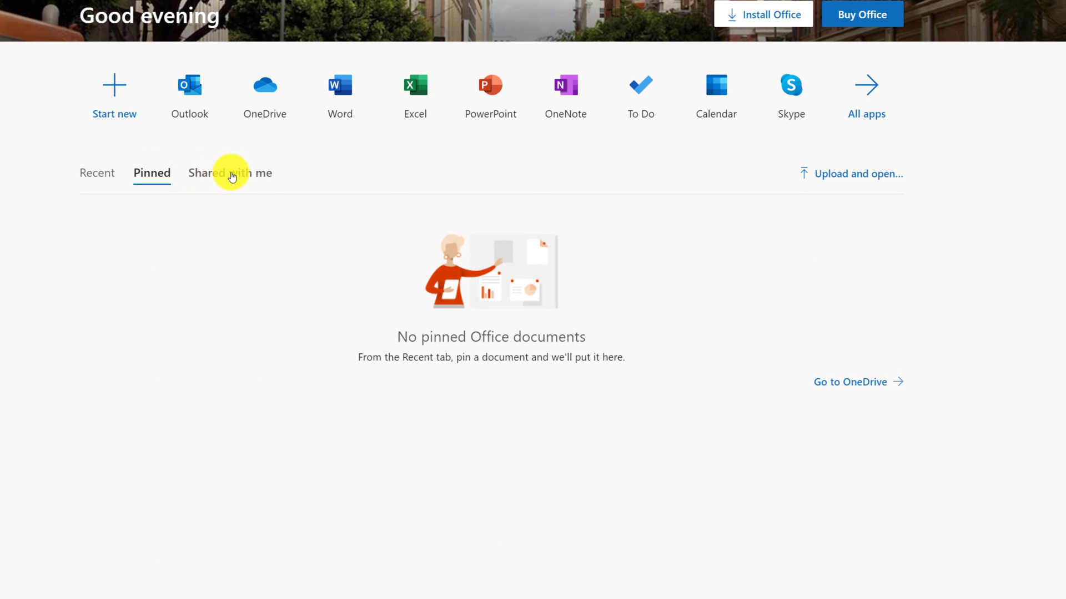
pyautogui.click(232, 177)
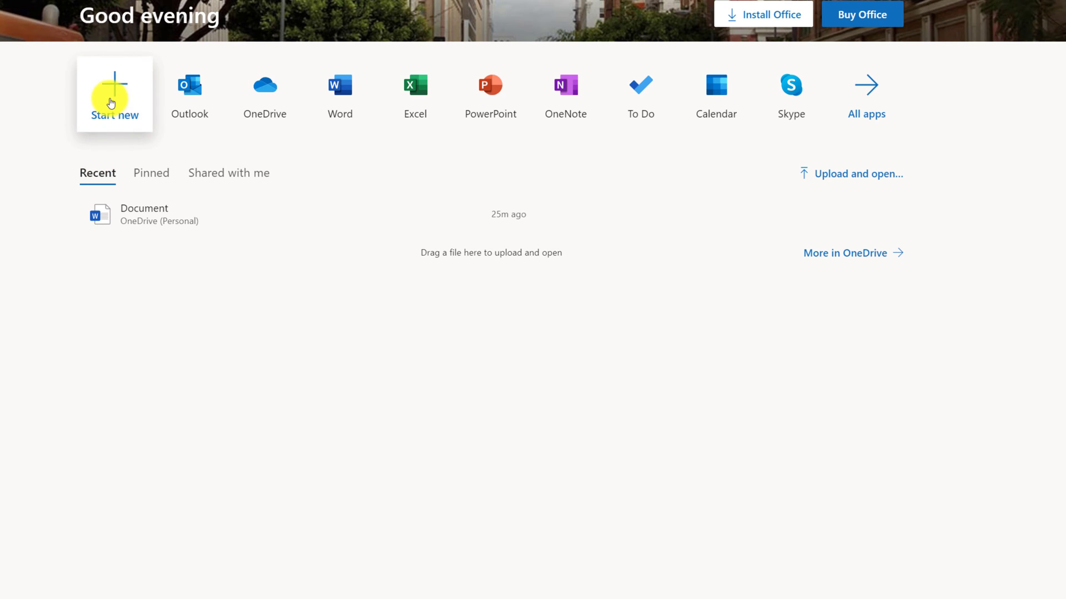
# Create a new blank Word document from the Word start page
pyautogui.click(111, 95)
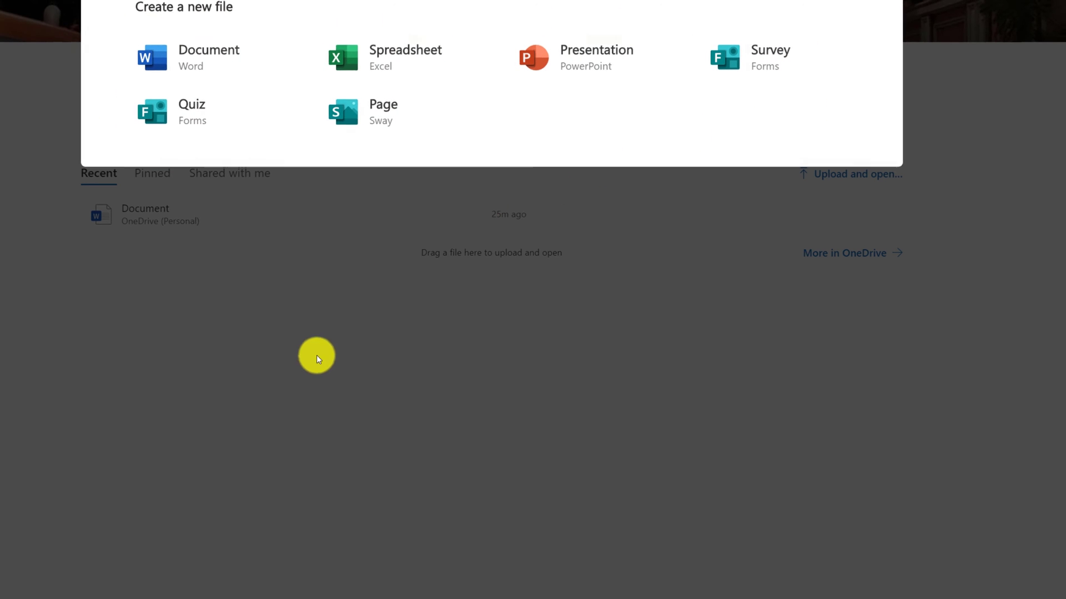
pyautogui.click(457, 210)
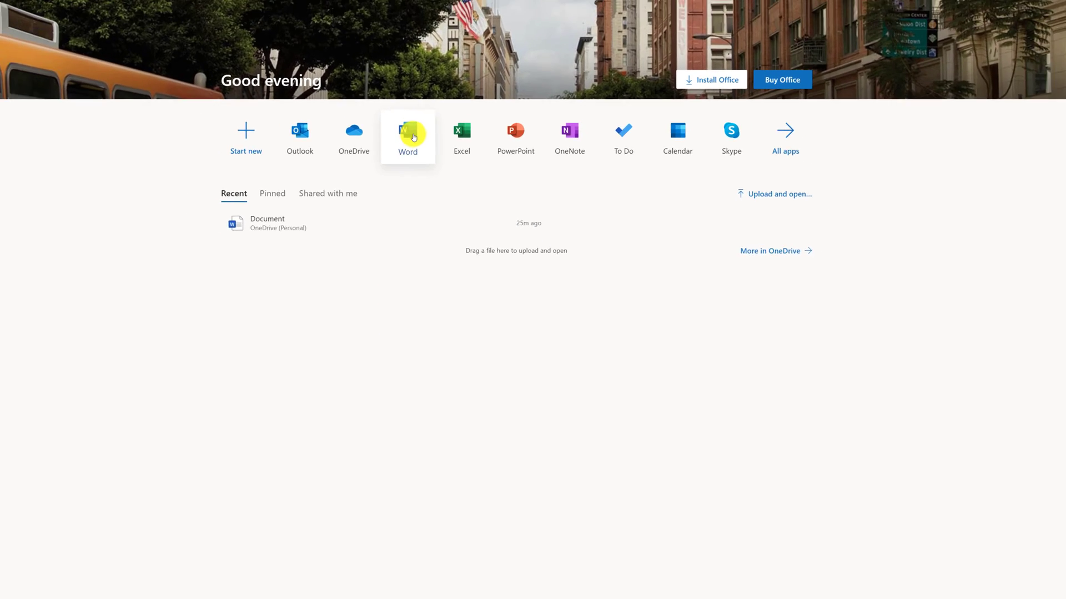
pyautogui.click(414, 137)
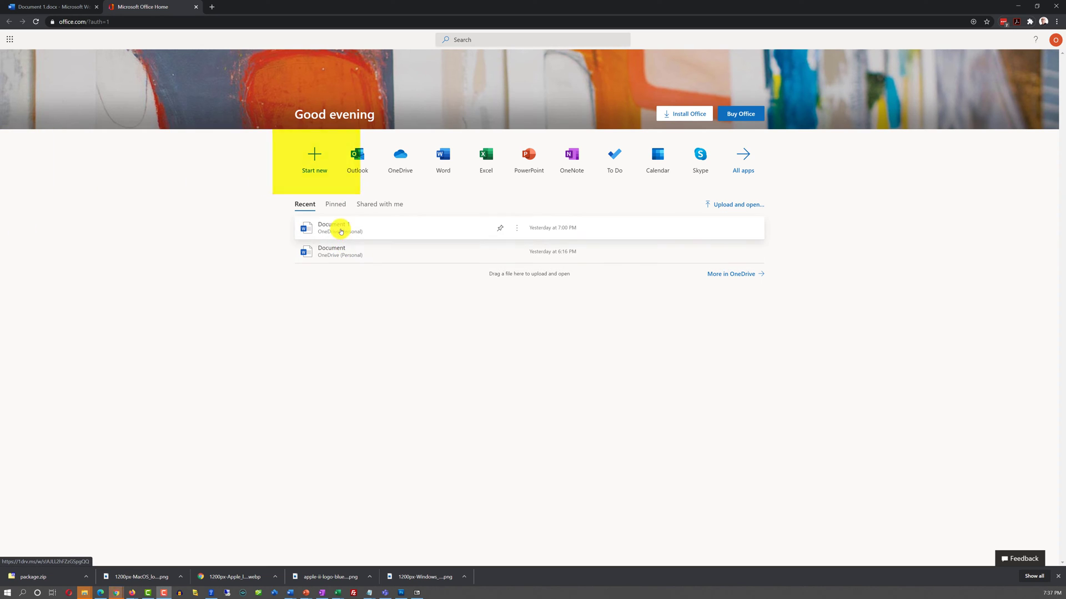
pyautogui.click(314, 161)
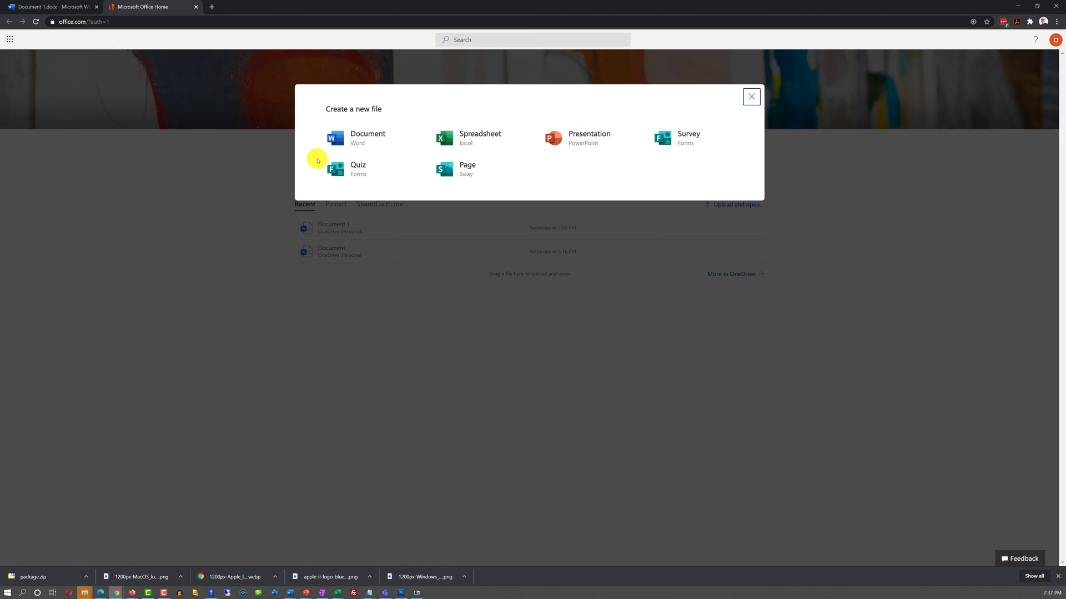
pyautogui.click(364, 141)
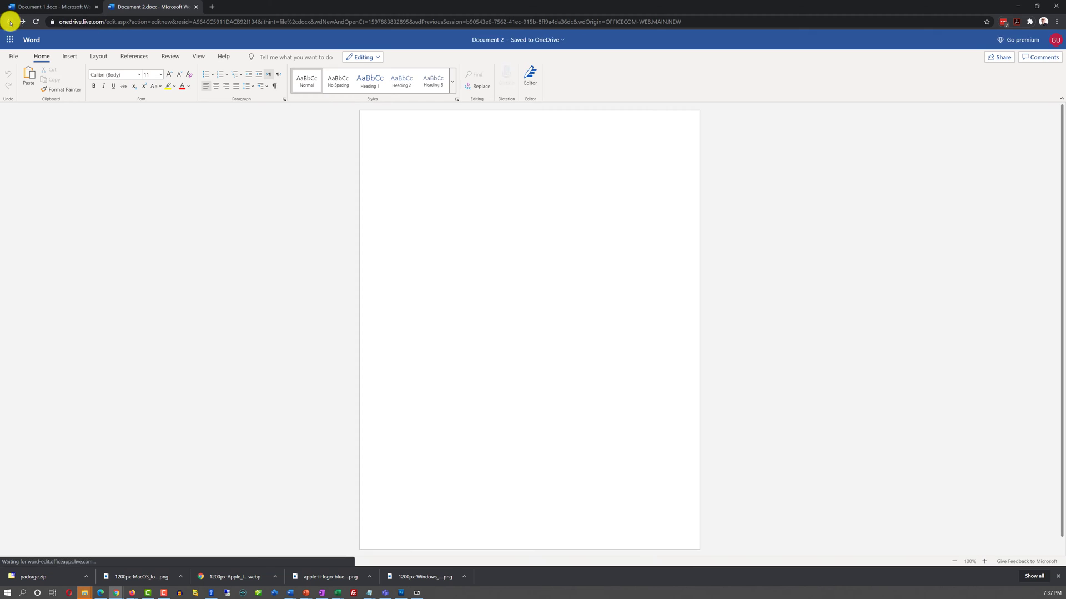
# Create another blank document from the Word start page, then return to the start page
pyautogui.click(10, 21)
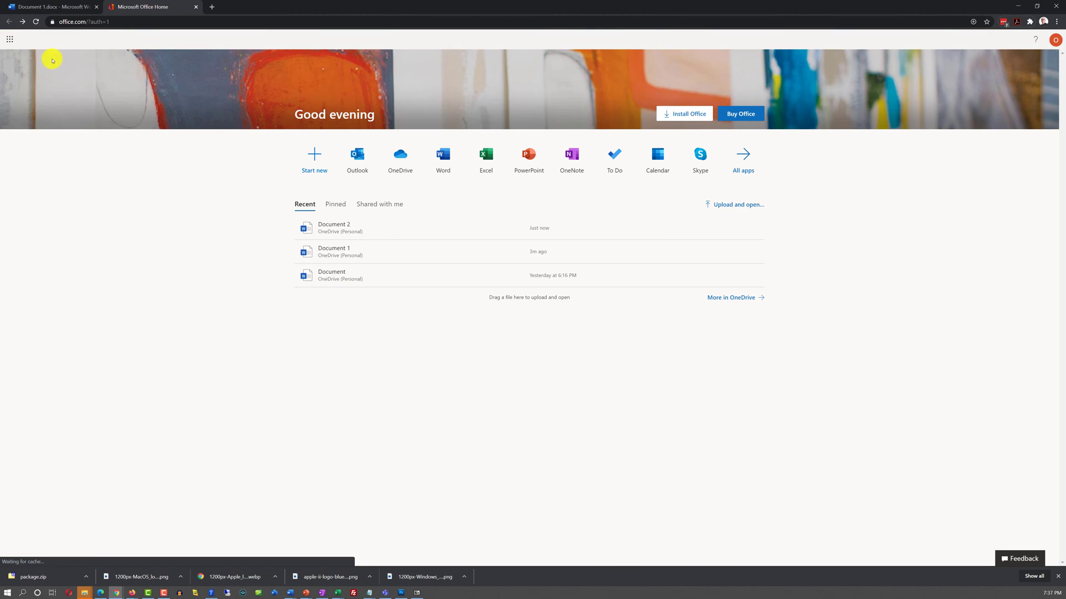
pyautogui.click(444, 165)
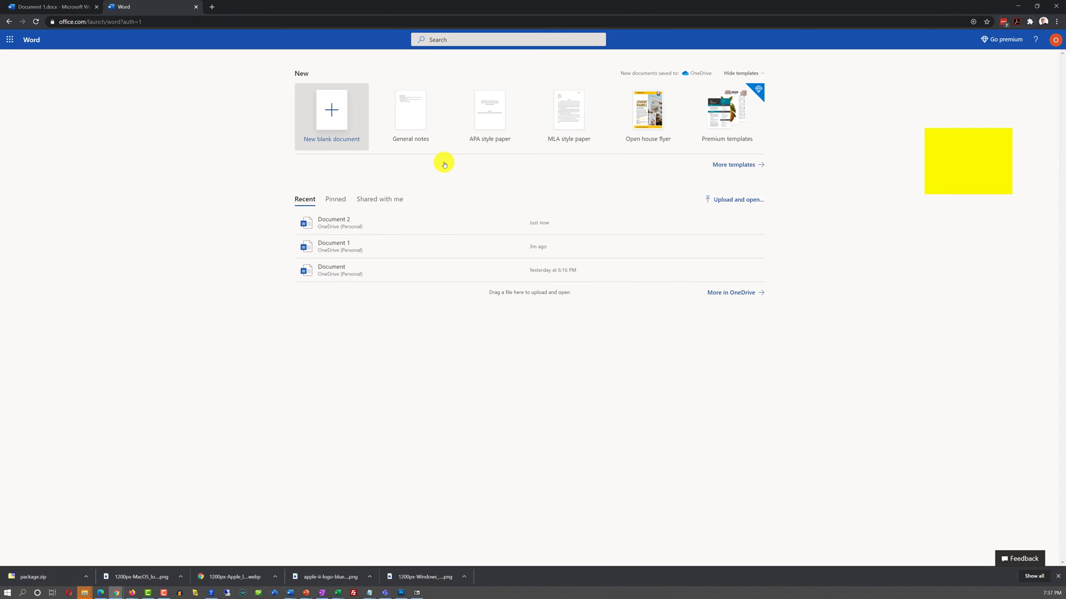
pyautogui.click(334, 125)
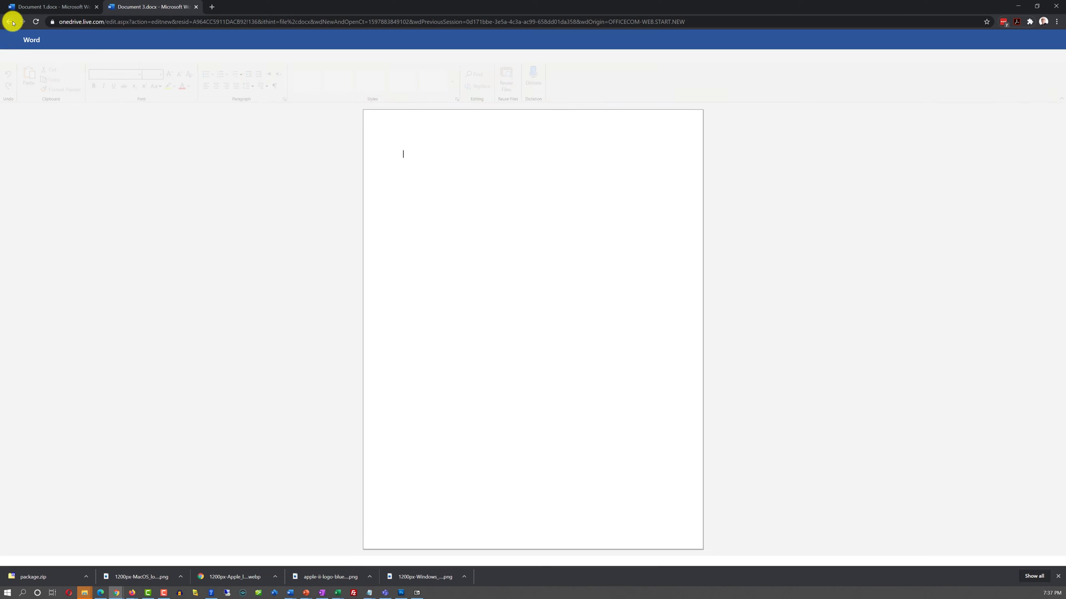
pyautogui.click(12, 22)
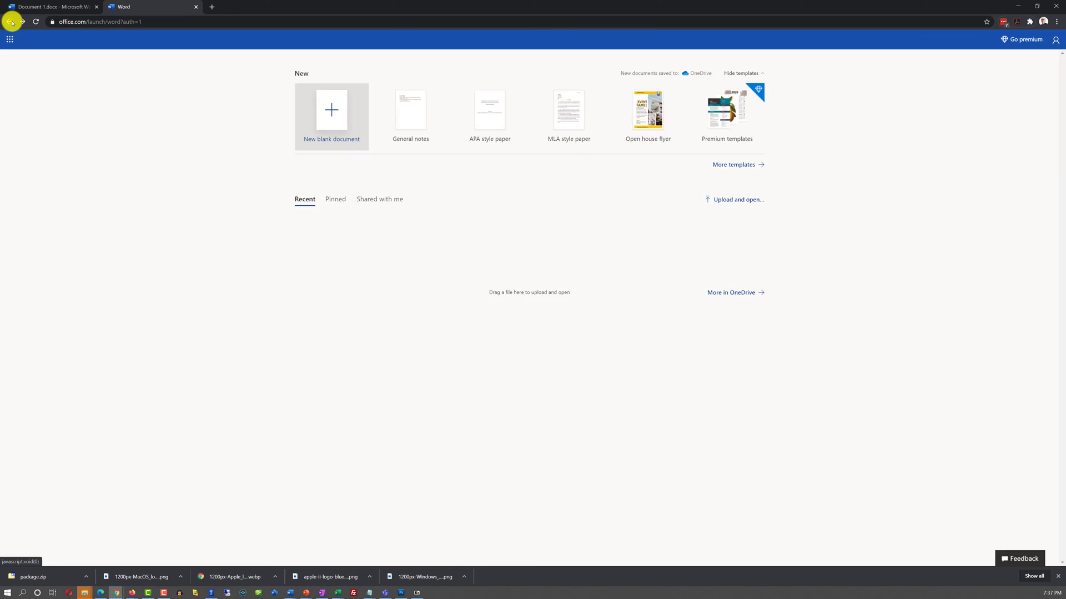
# Open Lab - Help Desk Tickets.docx from OneDrive's Practice Labs folder in Word Online
pyautogui.click(741, 202)
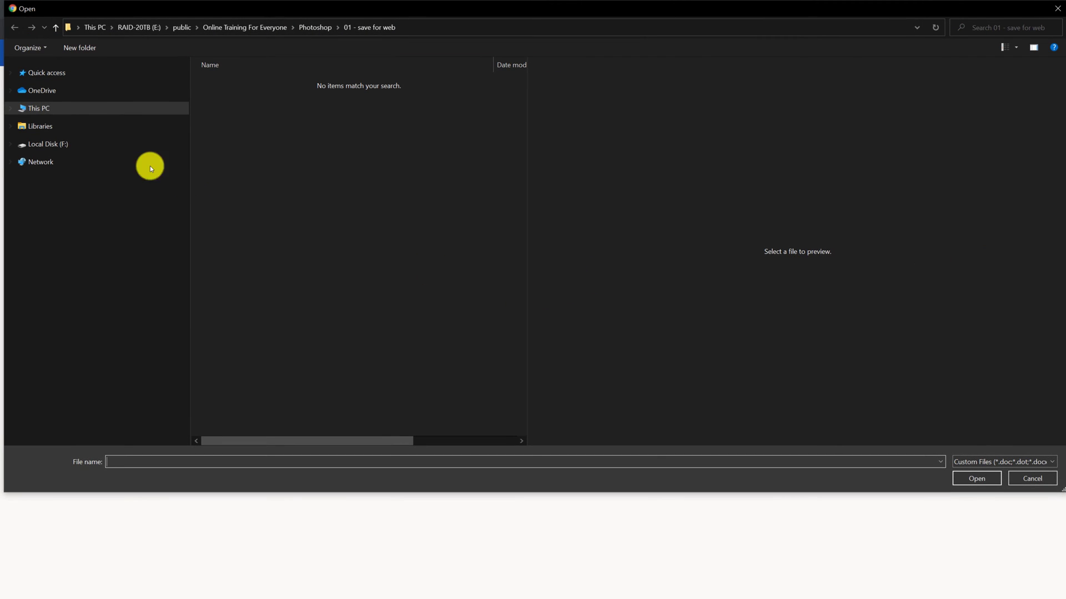
pyautogui.click(50, 96)
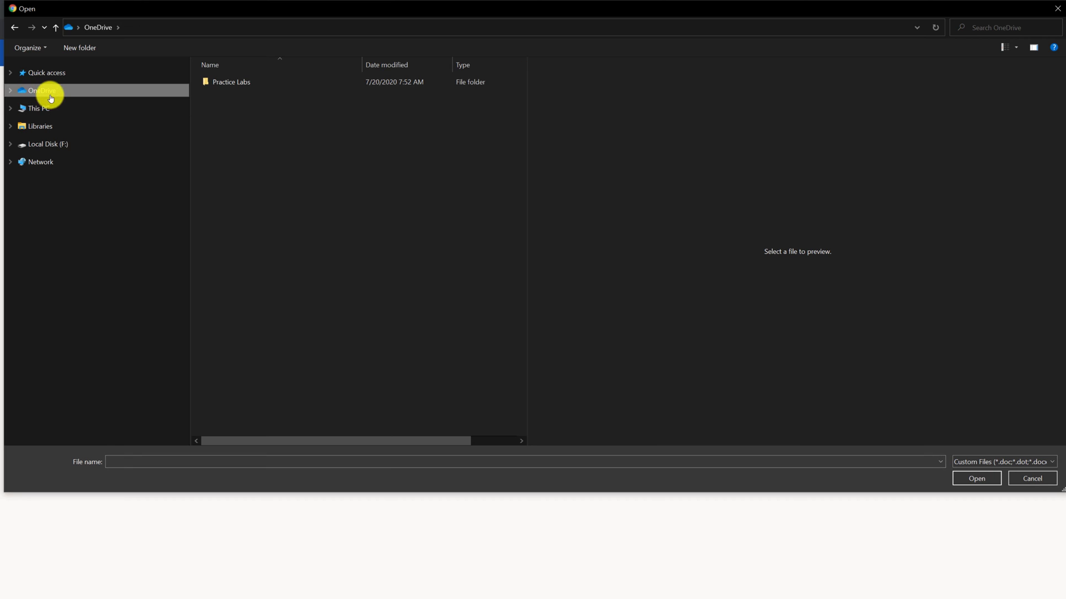
pyautogui.doubleClick(232, 84)
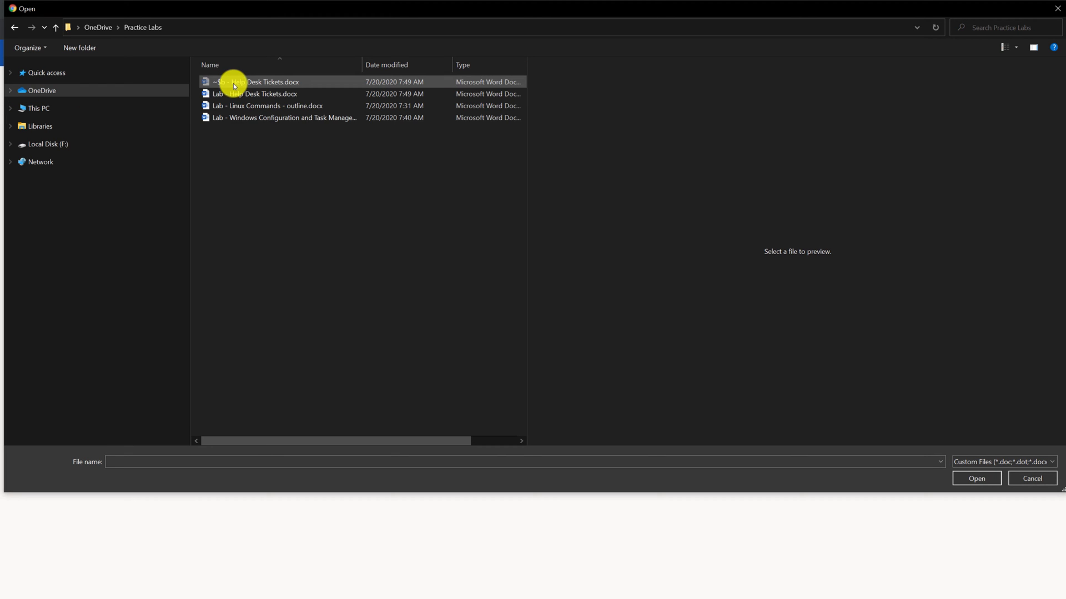
pyautogui.click(265, 94)
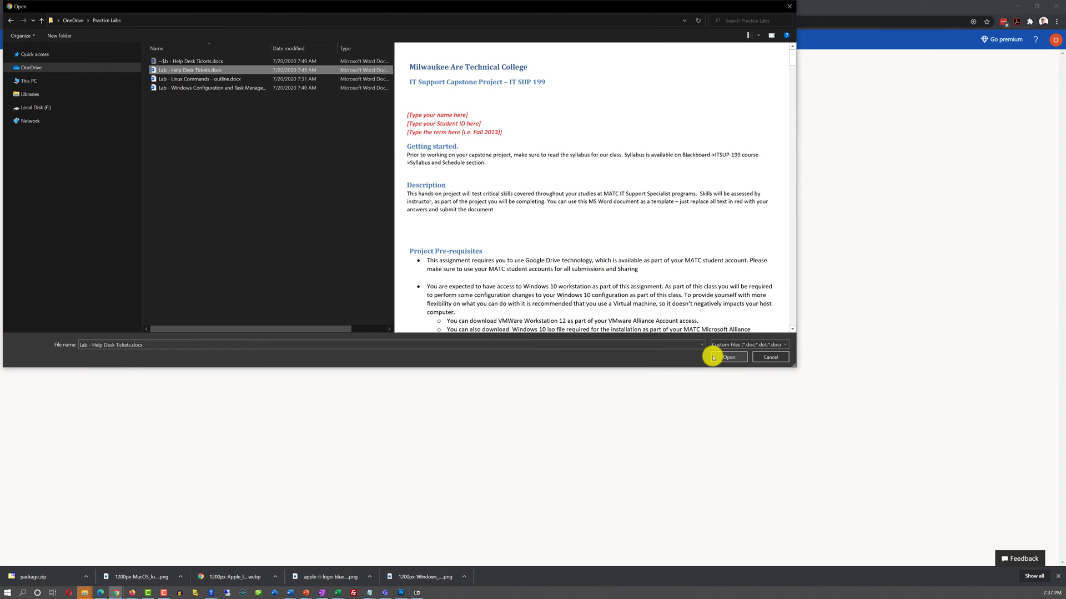
pyautogui.click(727, 355)
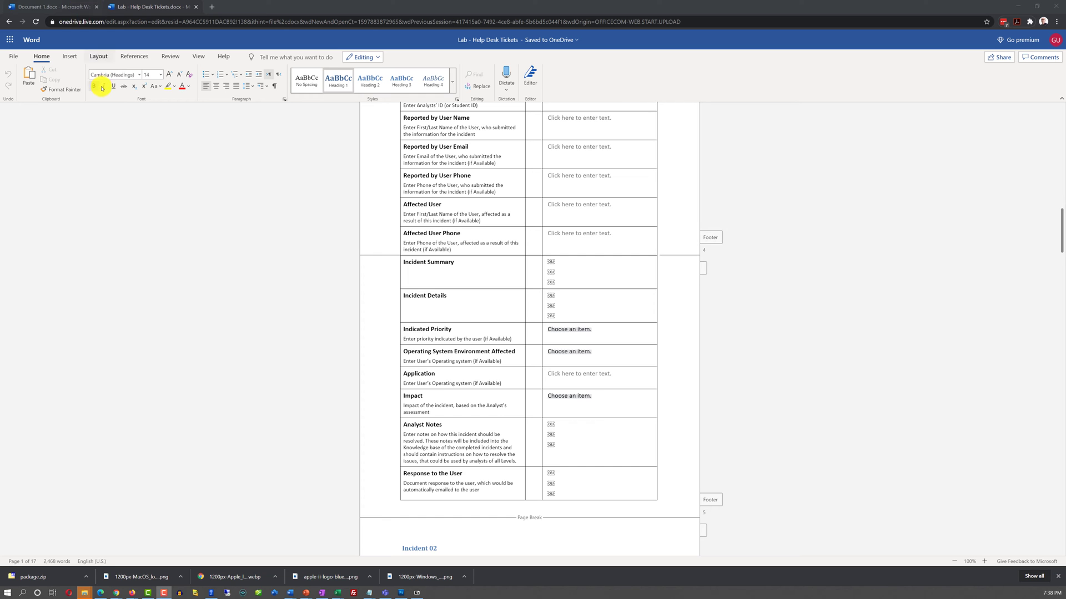
# Create blank Document 4 from the Office home page and switch to the classic ribbon
pyautogui.click(9, 21)
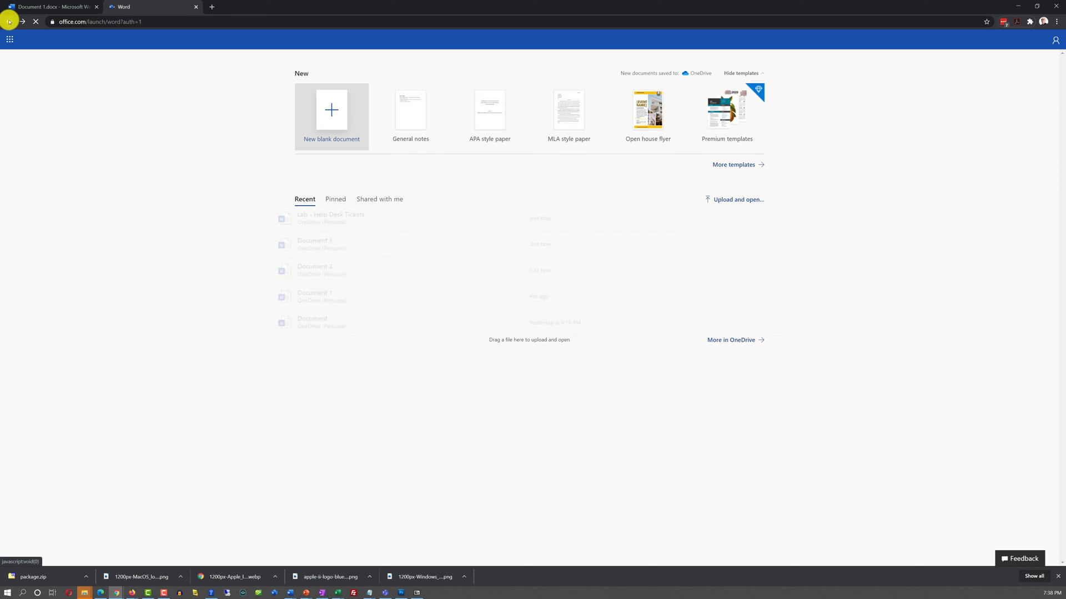
pyautogui.click(9, 21)
pyautogui.click(316, 162)
pyautogui.click(367, 139)
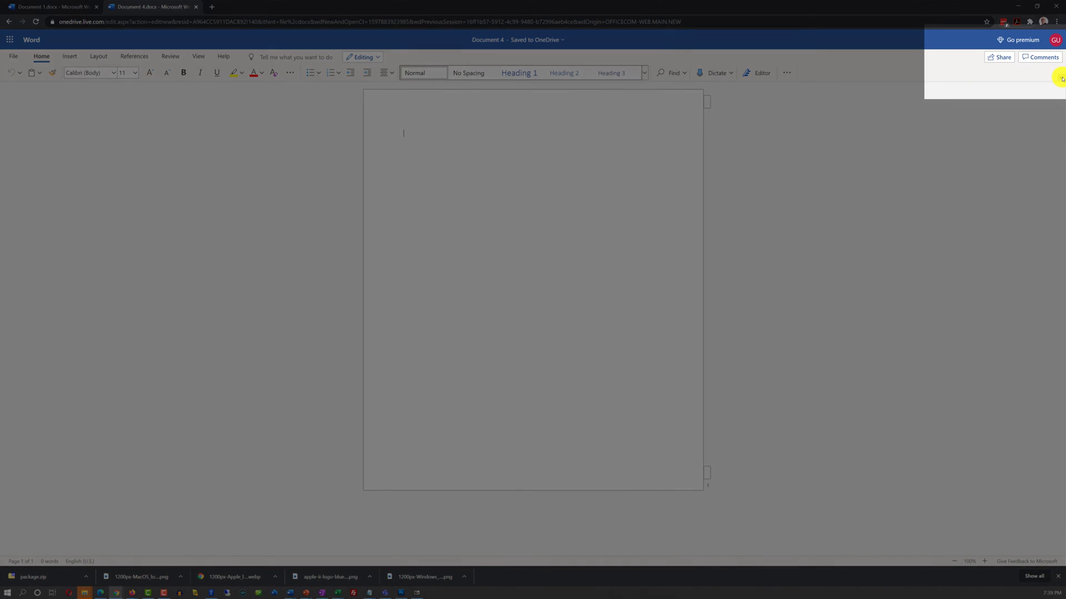
pyautogui.click(1061, 78)
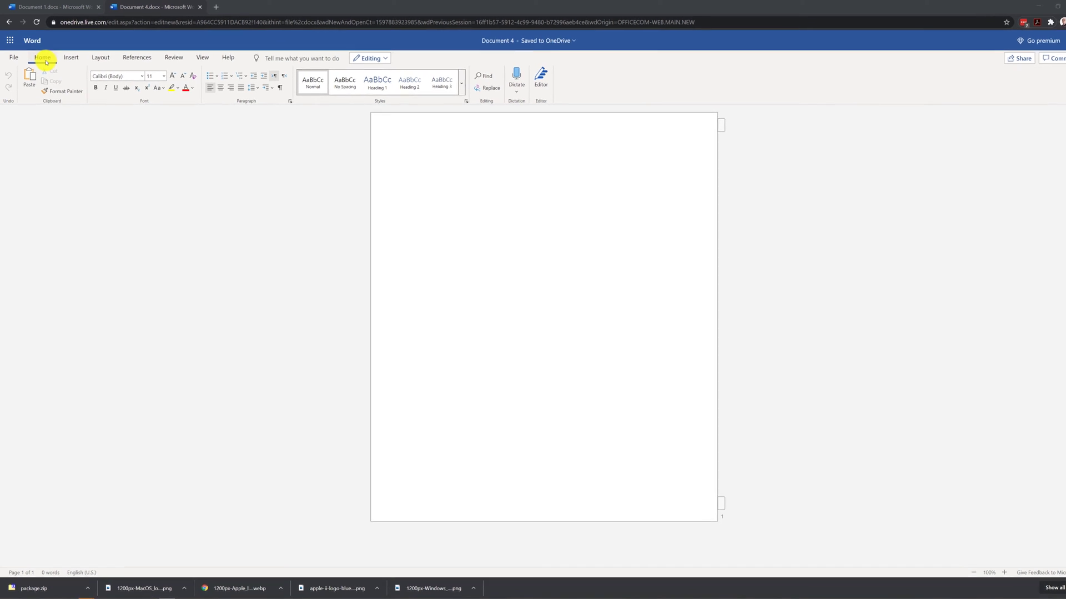
# Look through the File, Insert, Layout, References, Review, View and Help tabs, then return to Home
pyautogui.click(23, 91)
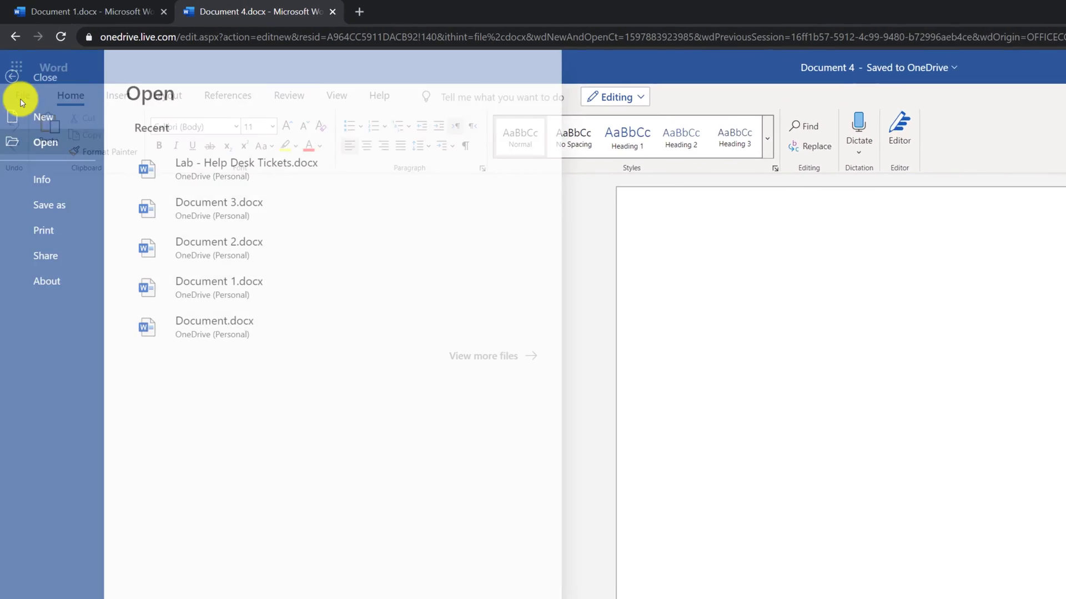
pyautogui.click(18, 77)
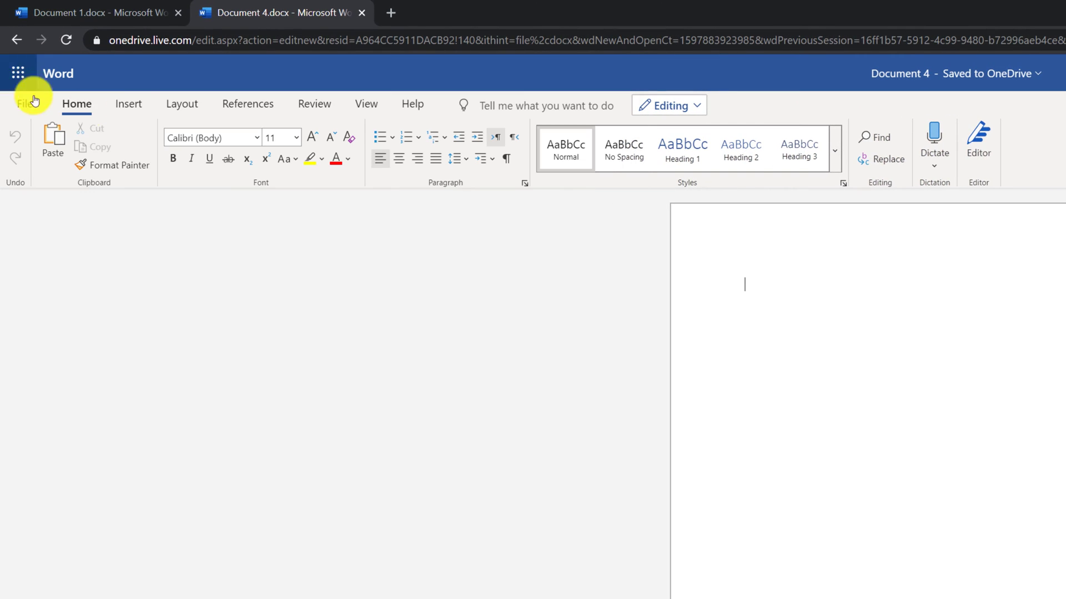
pyautogui.click(132, 104)
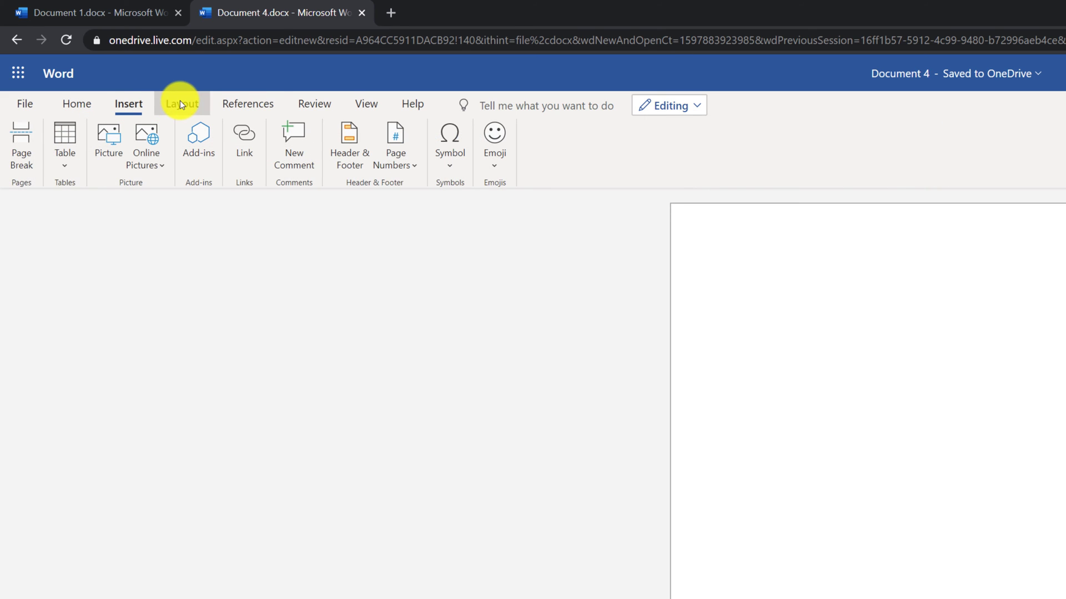
pyautogui.click(180, 102)
pyautogui.click(246, 104)
pyautogui.click(312, 104)
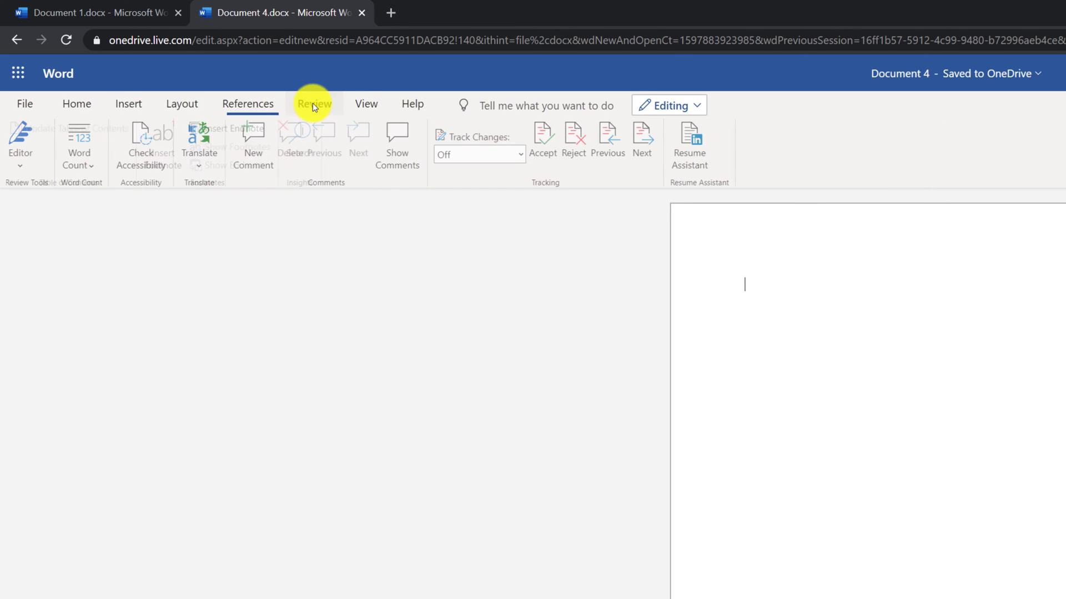
pyautogui.click(364, 105)
pyautogui.click(414, 103)
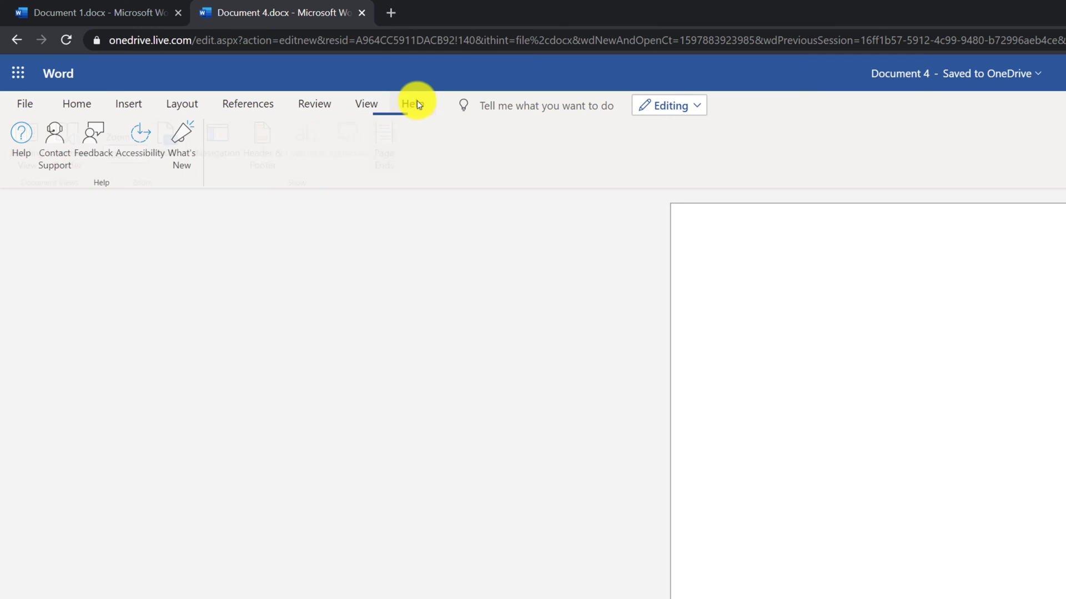
pyautogui.click(83, 103)
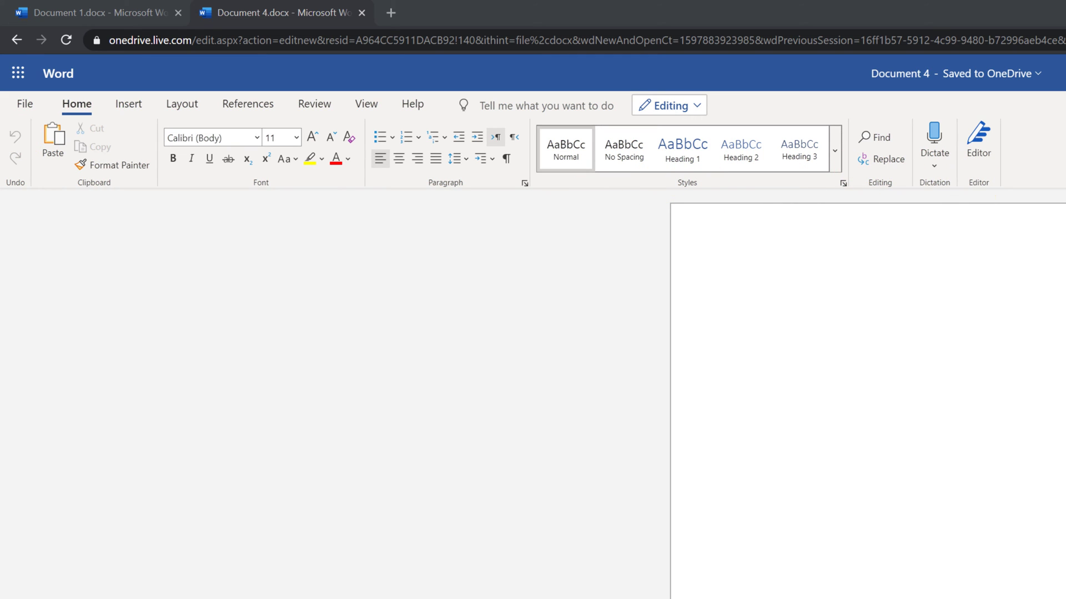
# Check the Insert and Layout tabs again, then return to editing the pasted article text
pyautogui.click(129, 105)
pyautogui.click(183, 104)
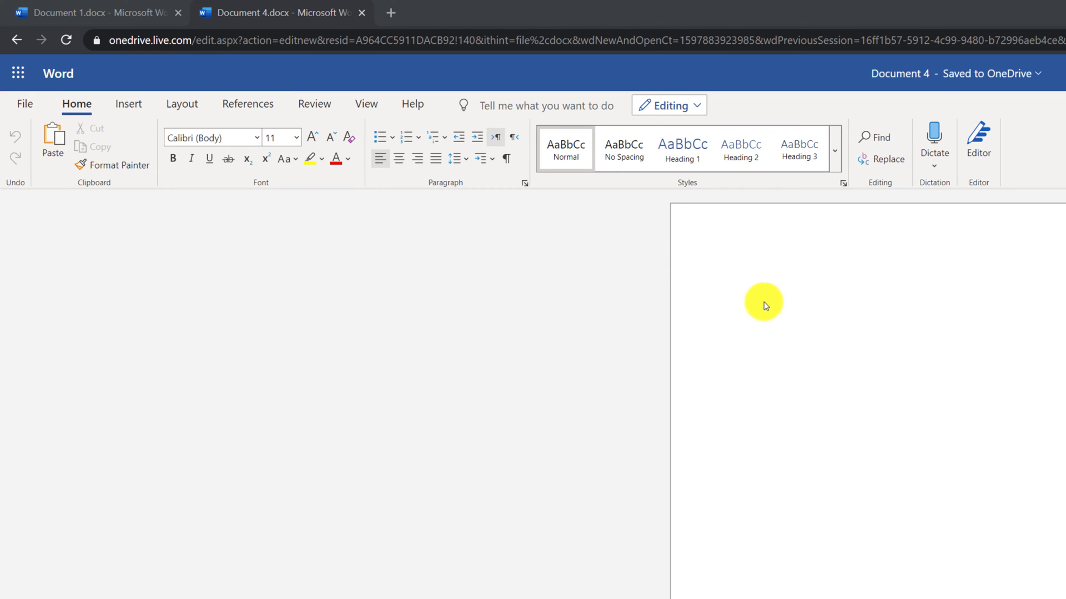
pyautogui.click(733, 286)
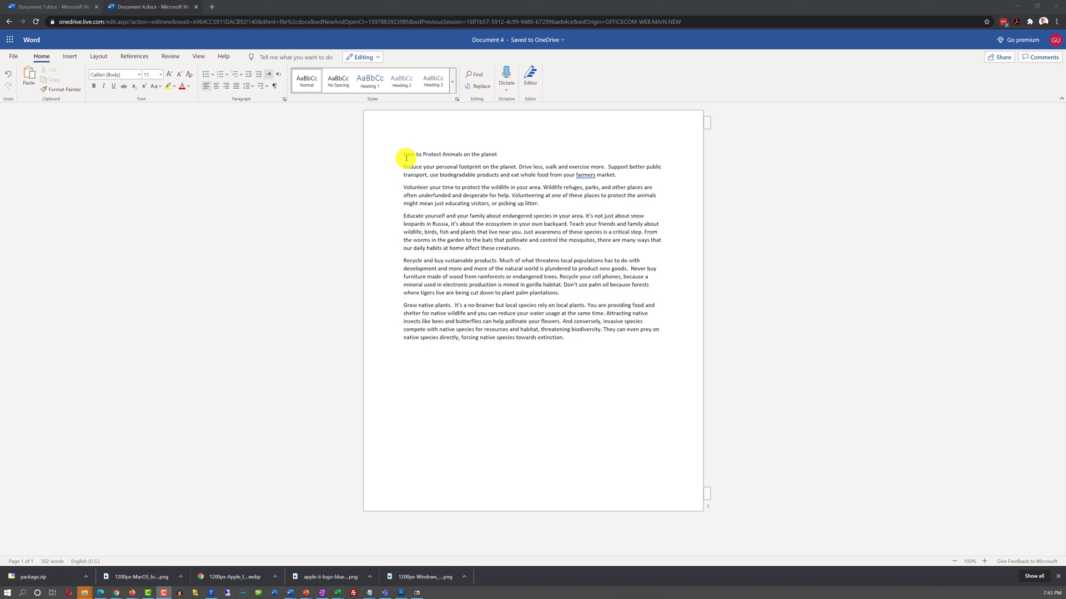
# Make the title Heading 1, then try bold, italic and underline on paragraph one and remove them
pyautogui.doubleClick(447, 154)
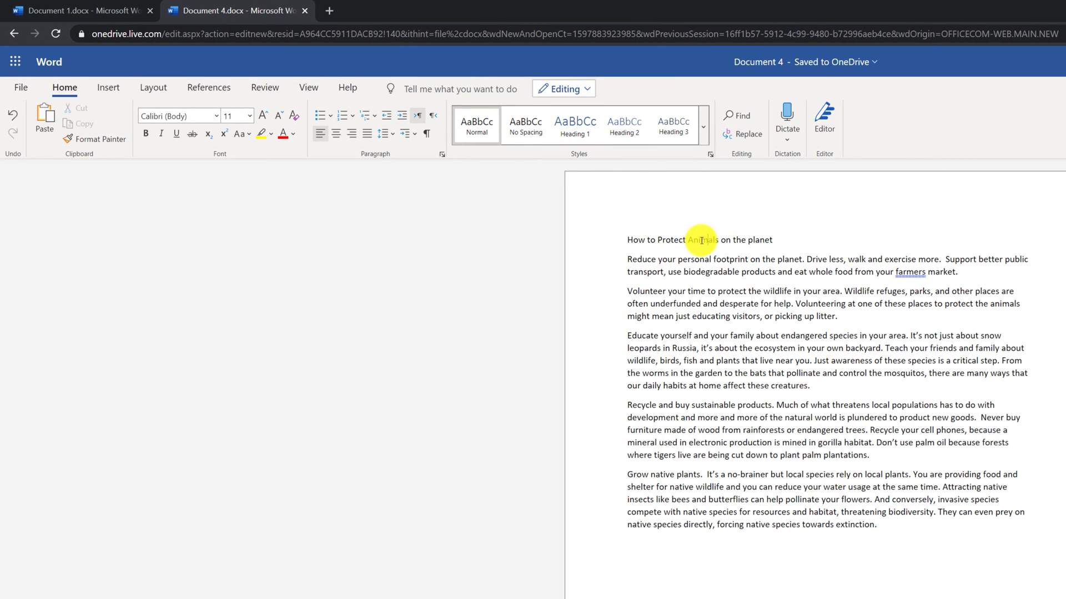
pyautogui.click(575, 132)
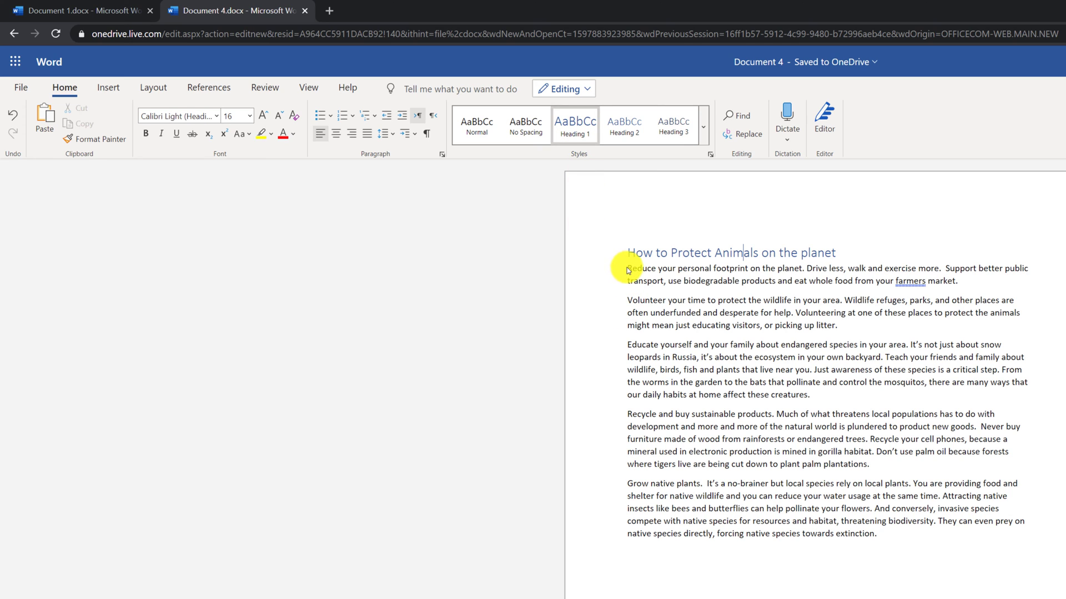
pyautogui.moveTo(628, 269); pyautogui.dragTo(968, 285)
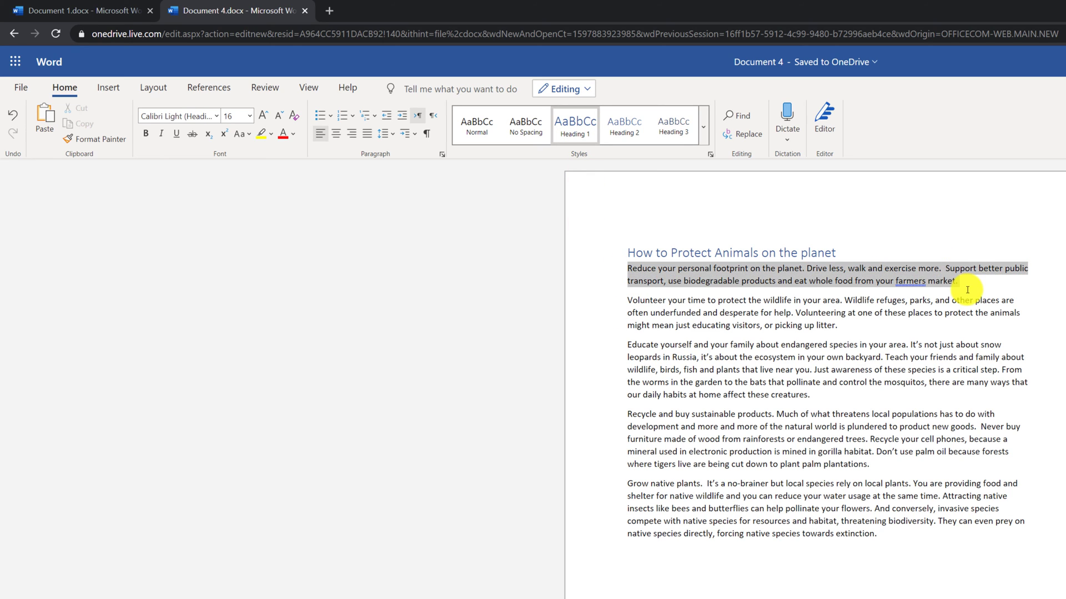
pyautogui.click(146, 137)
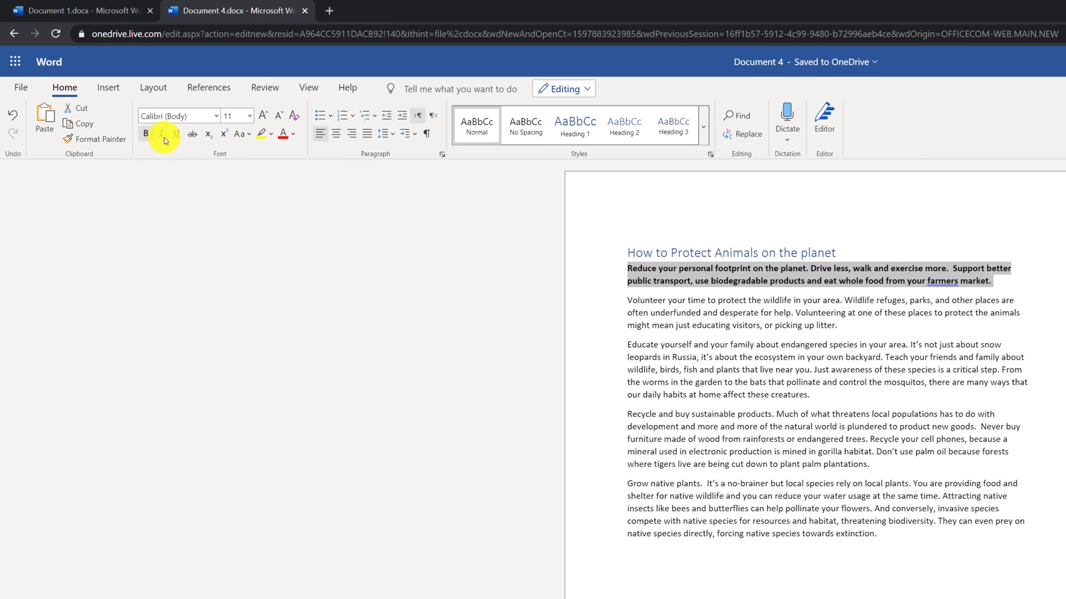
pyautogui.click(167, 135)
pyautogui.click(177, 135)
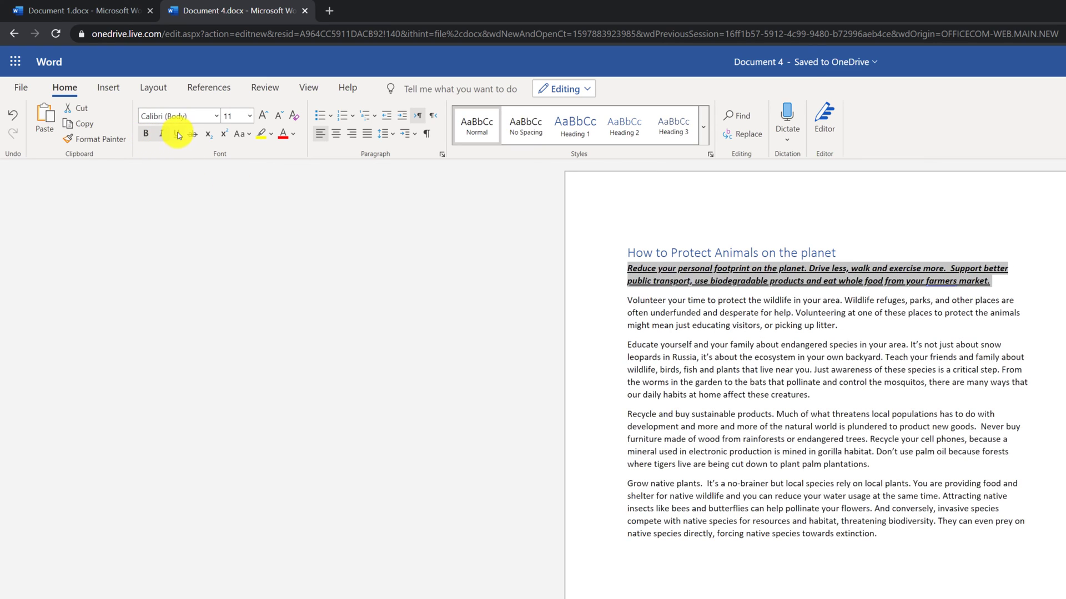
pyautogui.click(165, 135)
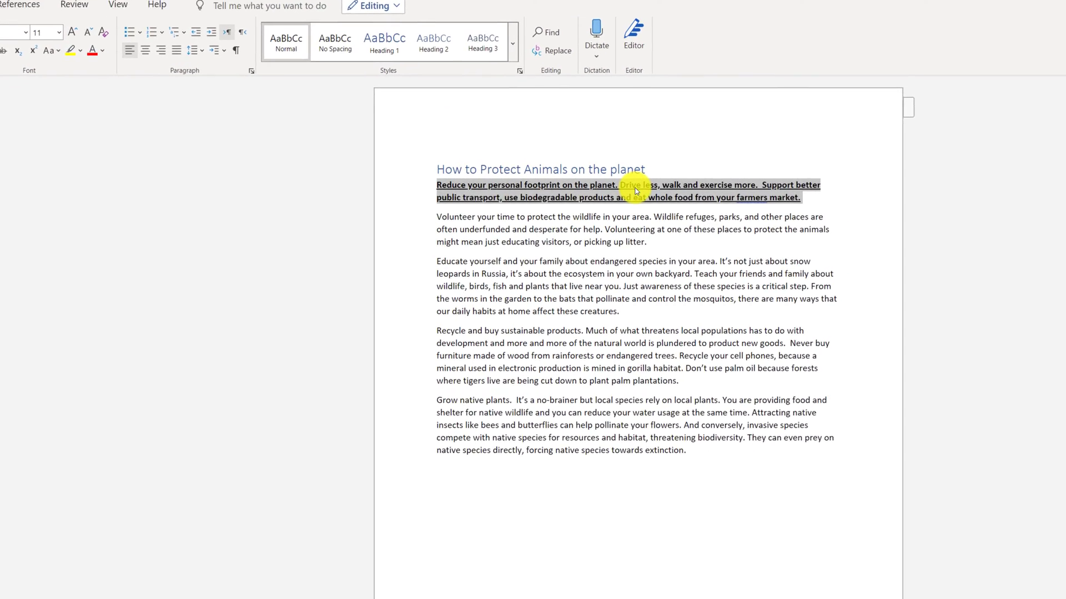
pyautogui.rightClick(748, 237)
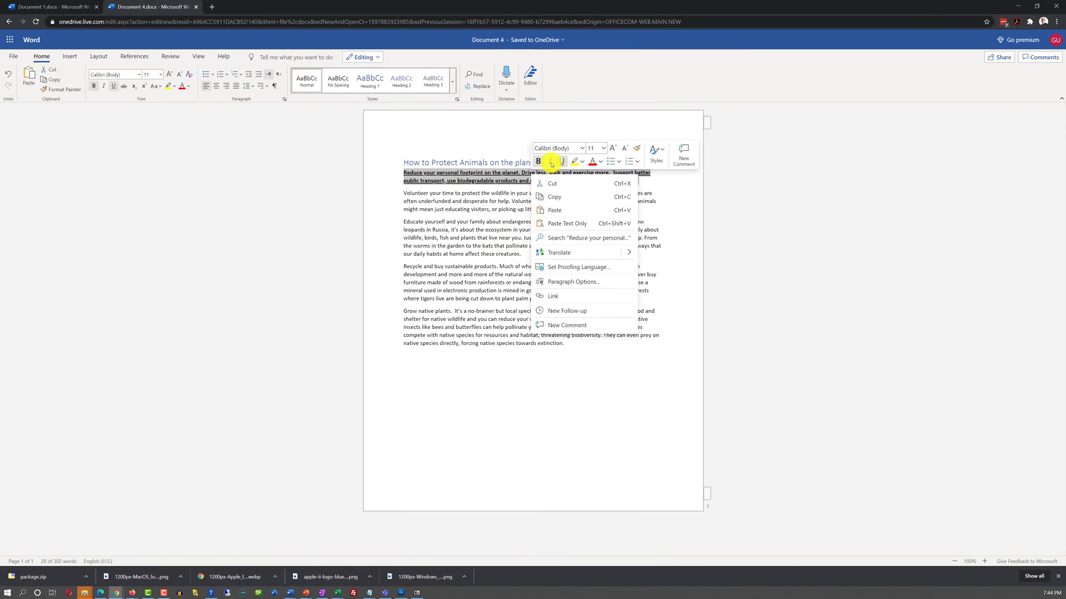
pyautogui.click(551, 162)
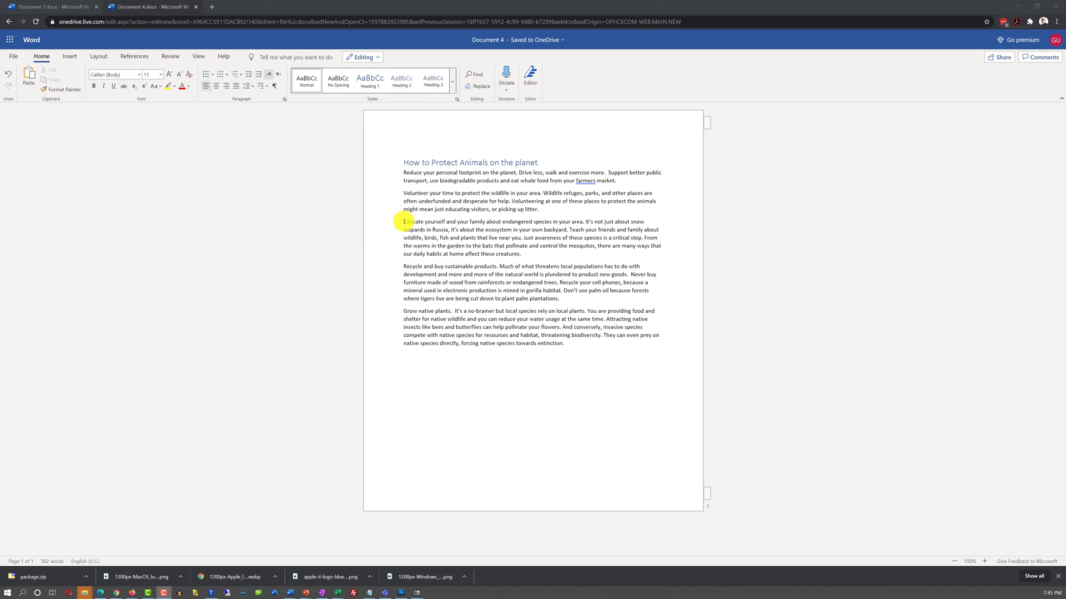
# Copy the Educate yourself paragraph and paste it at the document's end
pyautogui.moveTo(403, 221); pyautogui.dragTo(559, 257)
pyautogui.hotkey('ctrl', 'c')
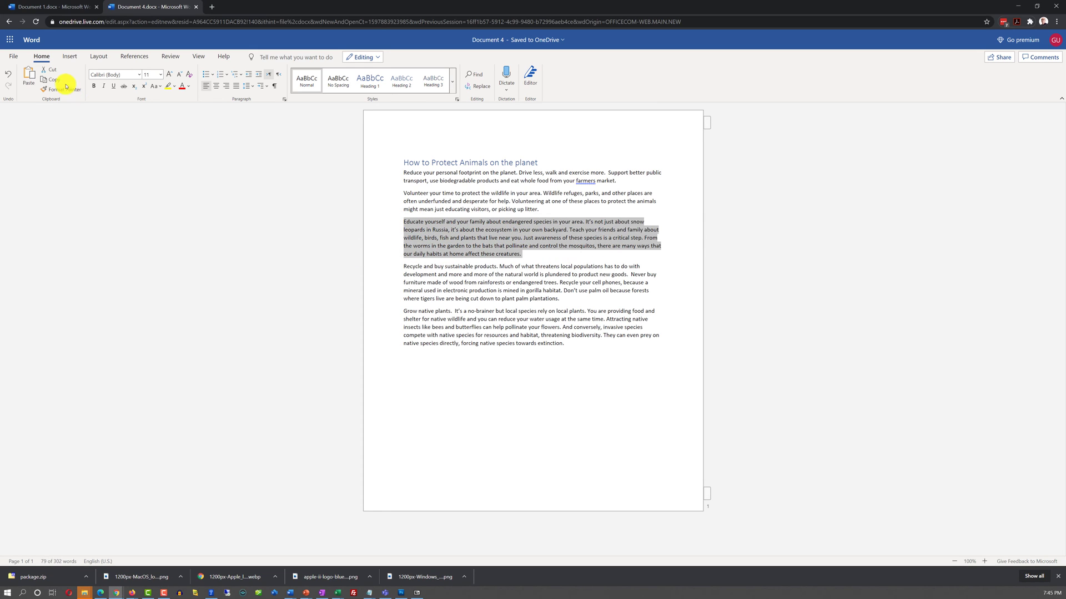
pyautogui.click(567, 343)
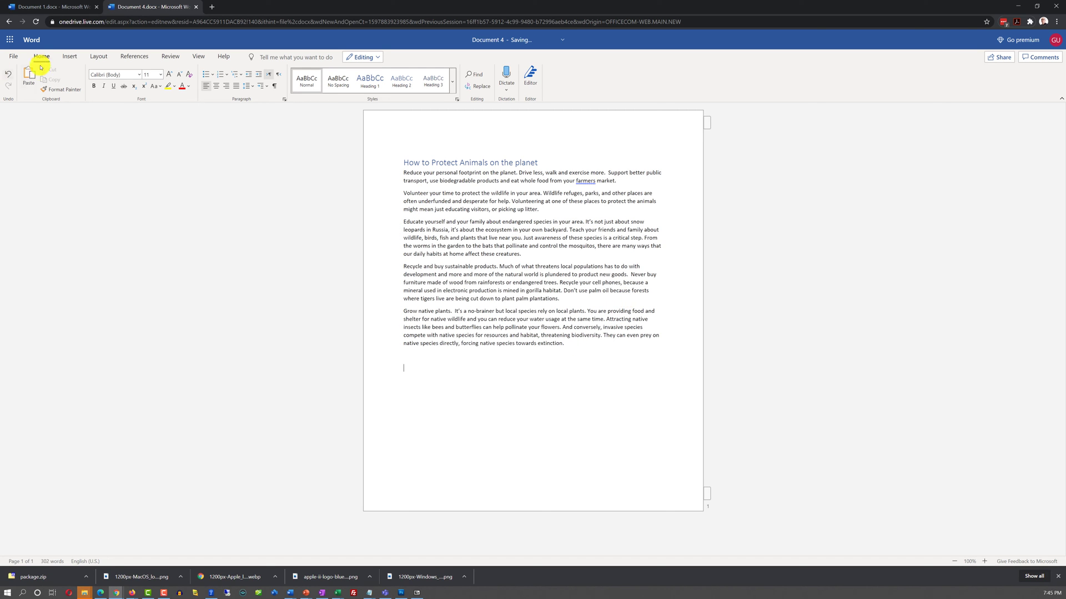
pyautogui.click(28, 78)
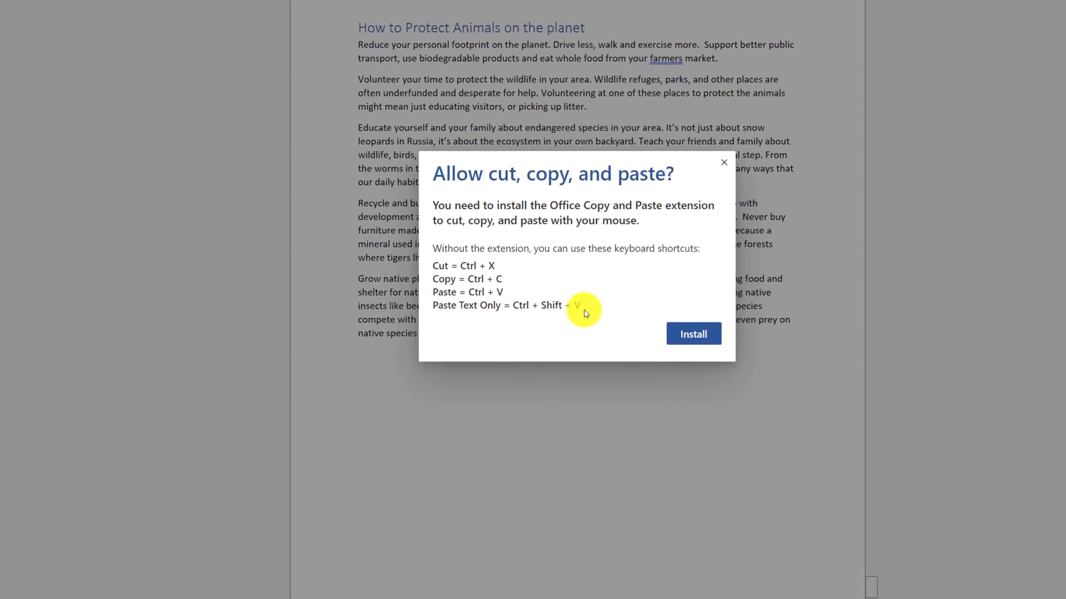
# Add the Office Copy and Paste extension to Chrome, then paste the Educate yourself paragraph at the end
pyautogui.click(657, 338)
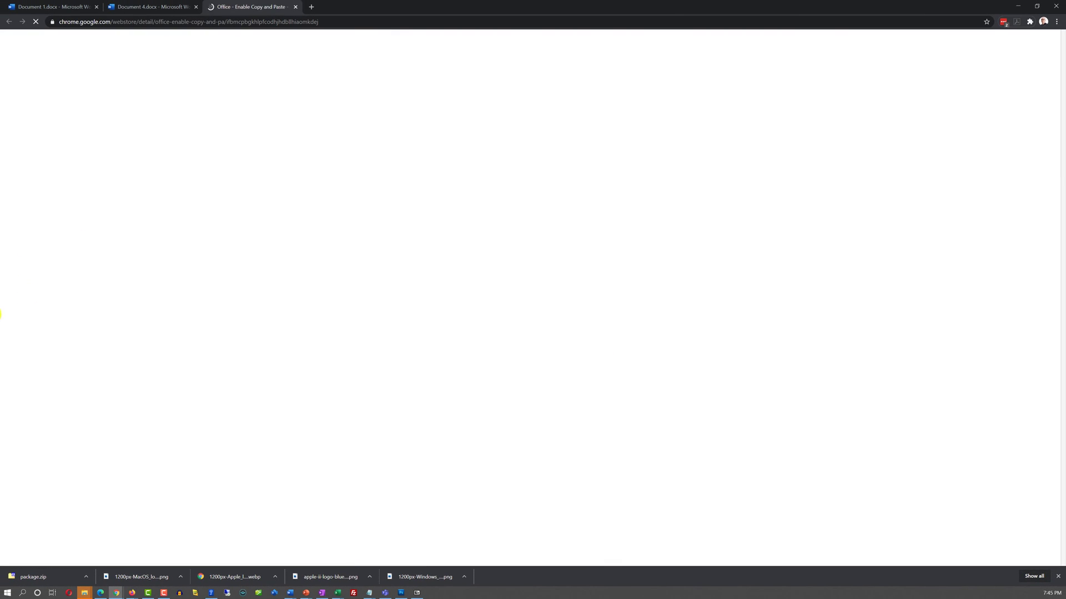
pyautogui.click(696, 101)
pyautogui.click(545, 88)
pyautogui.hotkey('ctrl', 'shift', 'Tab')
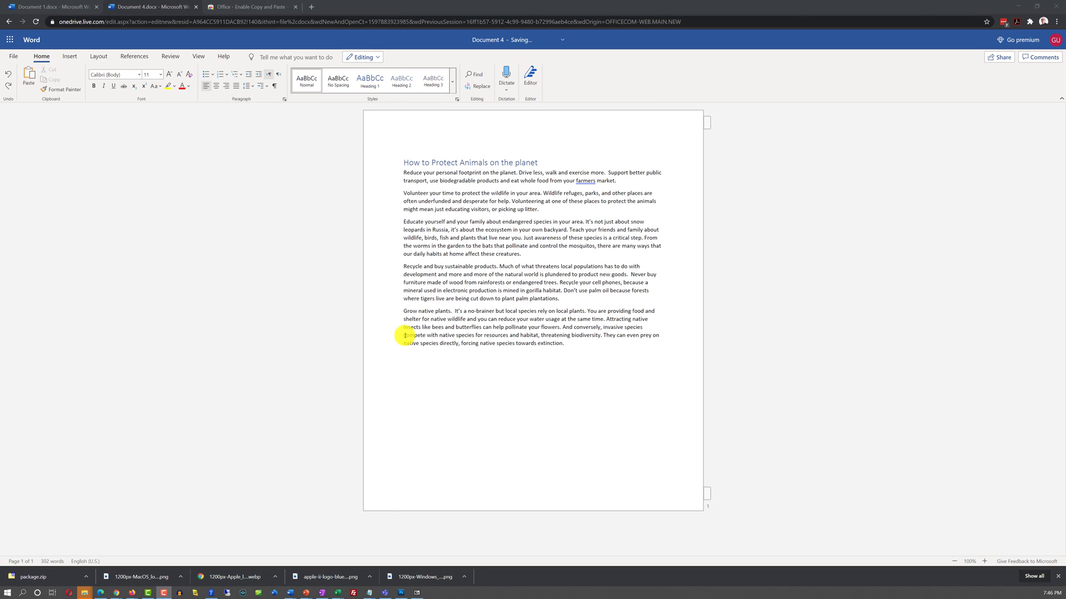
pyautogui.click(29, 77)
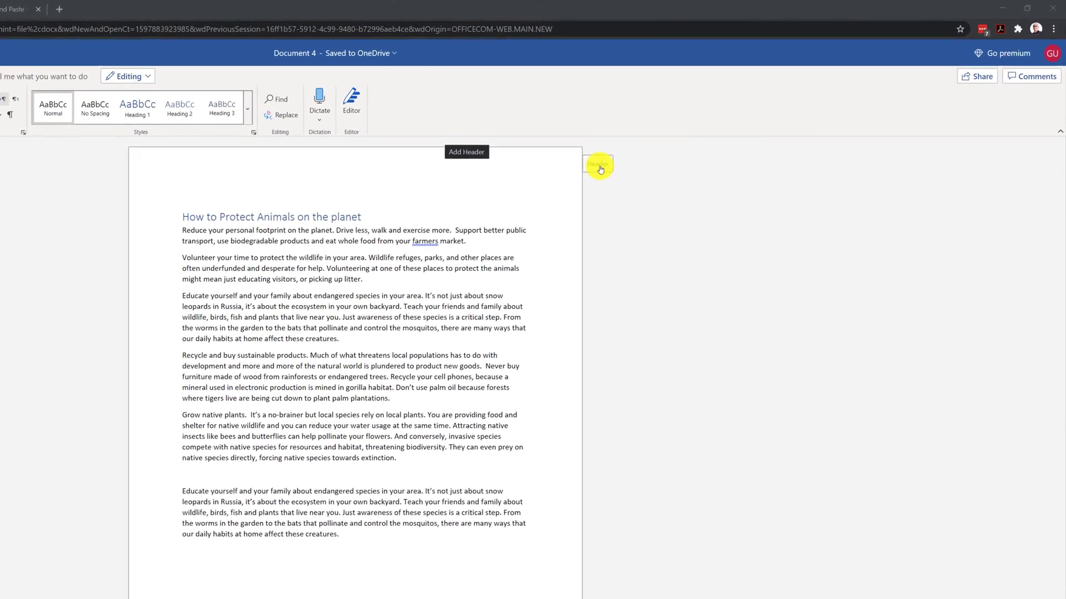
# Add a header reading 'August 31' and 'Protecting the environment', then open the empty footer
pyautogui.click(598, 171)
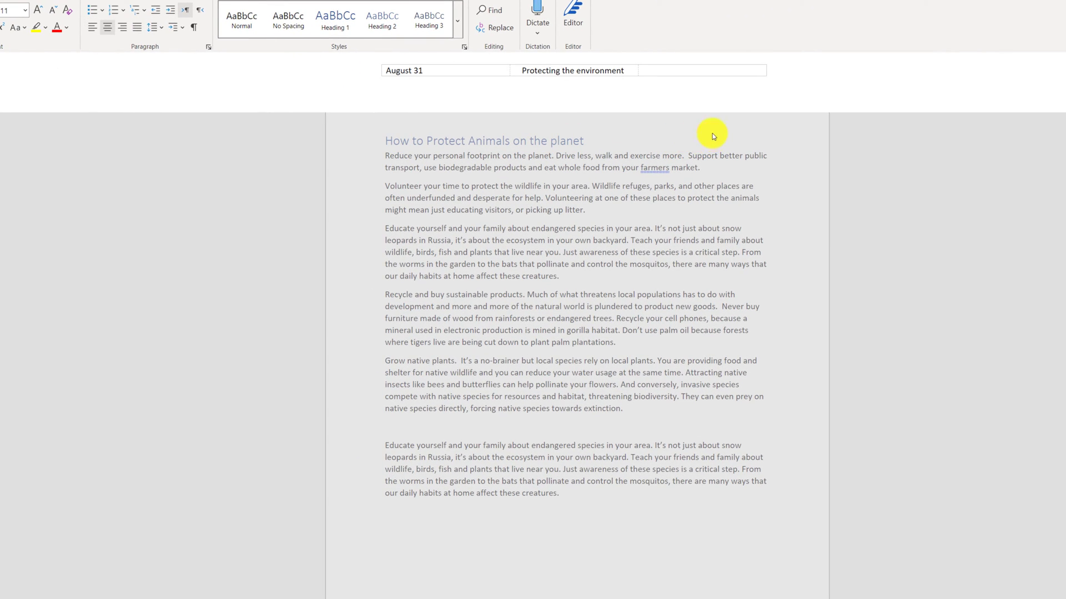
pyautogui.press('Escape')
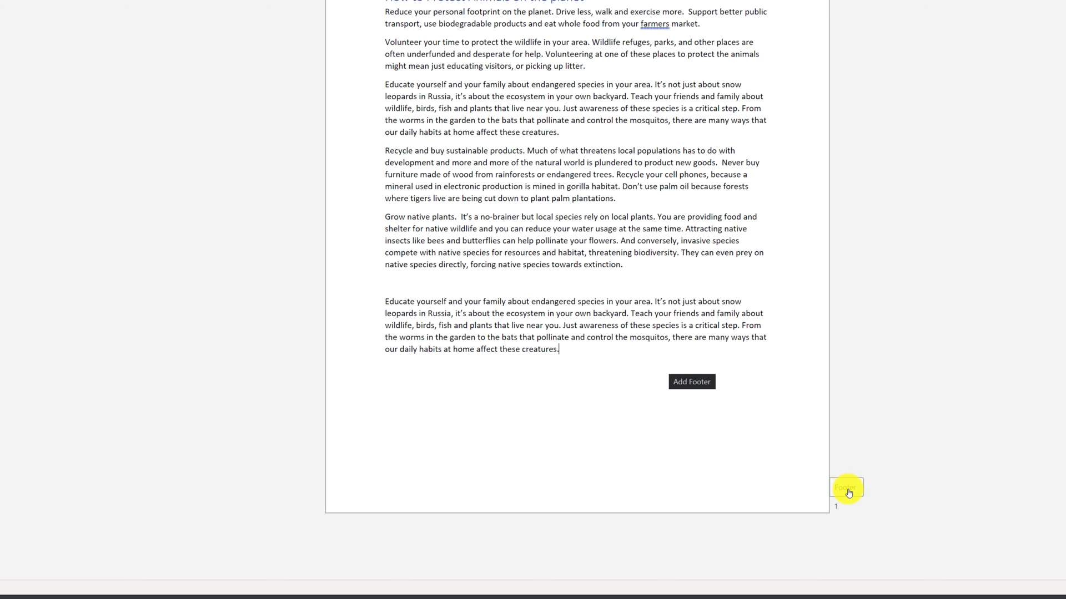
pyautogui.click(848, 493)
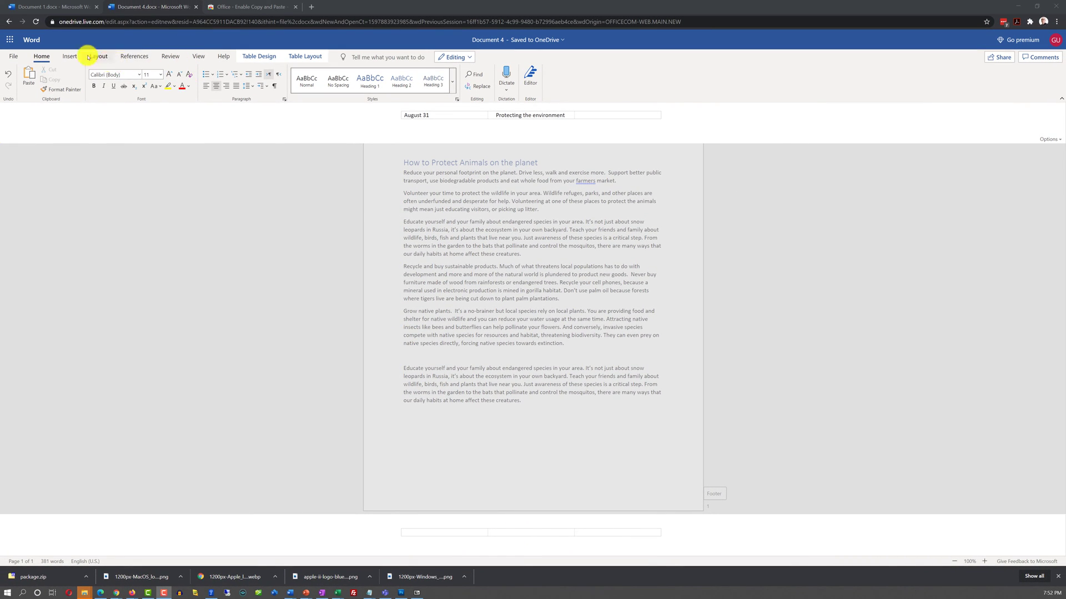
# Insert a bottom-centre page number in the footer and return to the body text
pyautogui.click(70, 57)
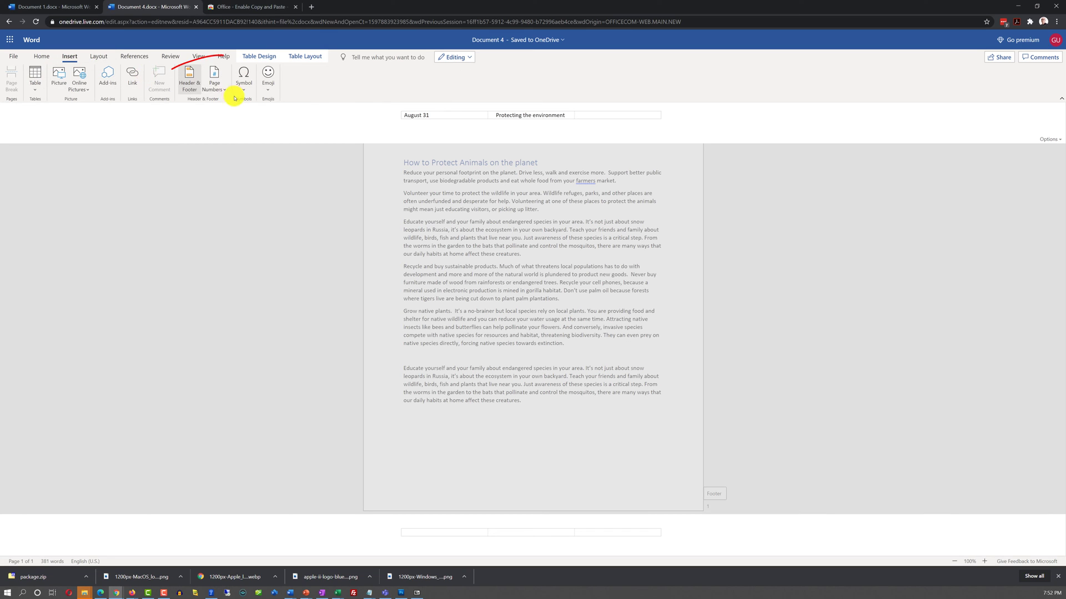
pyautogui.click(214, 83)
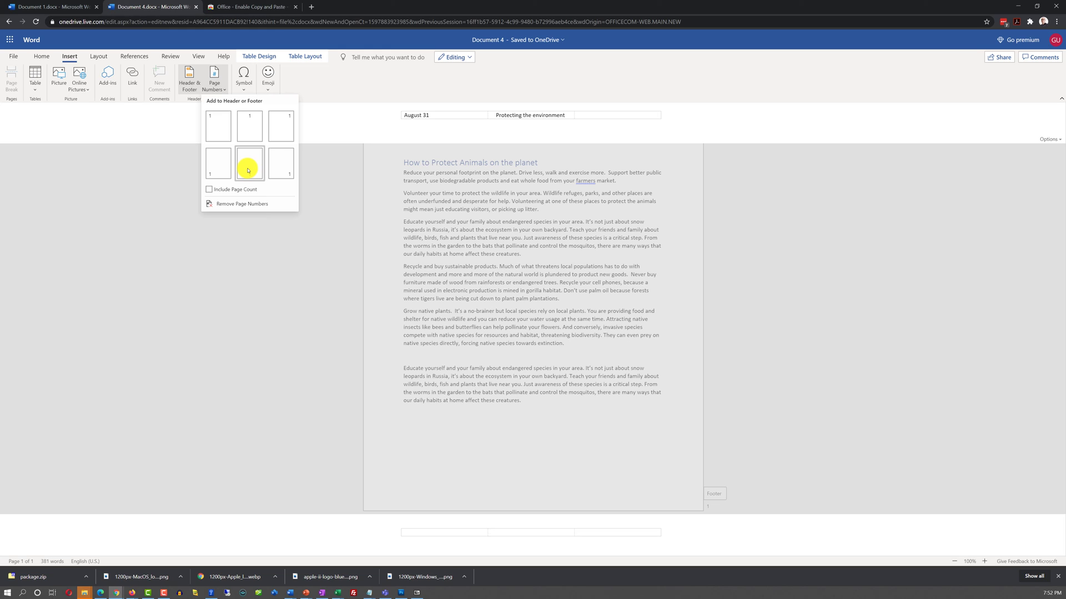
pyautogui.click(249, 164)
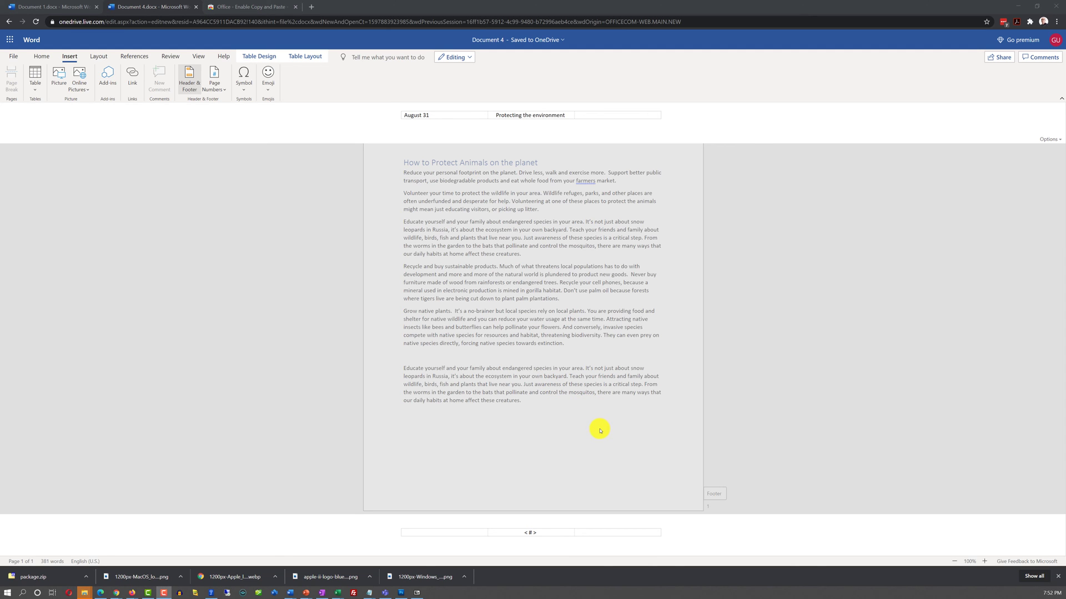
pyautogui.click(599, 431)
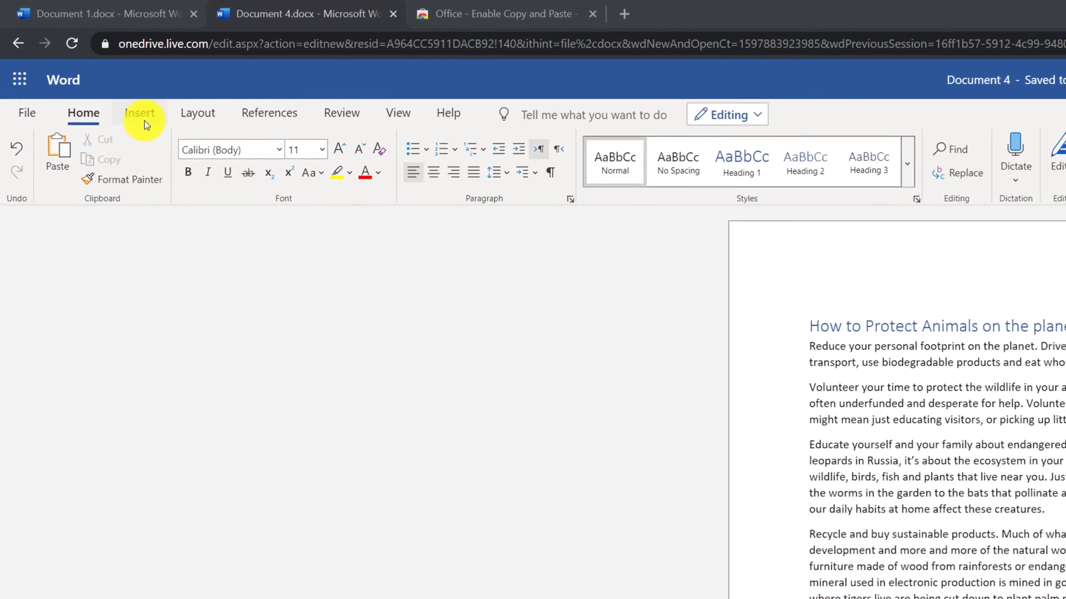
# Insert a 6 by 6 table below the last paragraph with 'Employee Name' in the first cell
pyautogui.click(143, 117)
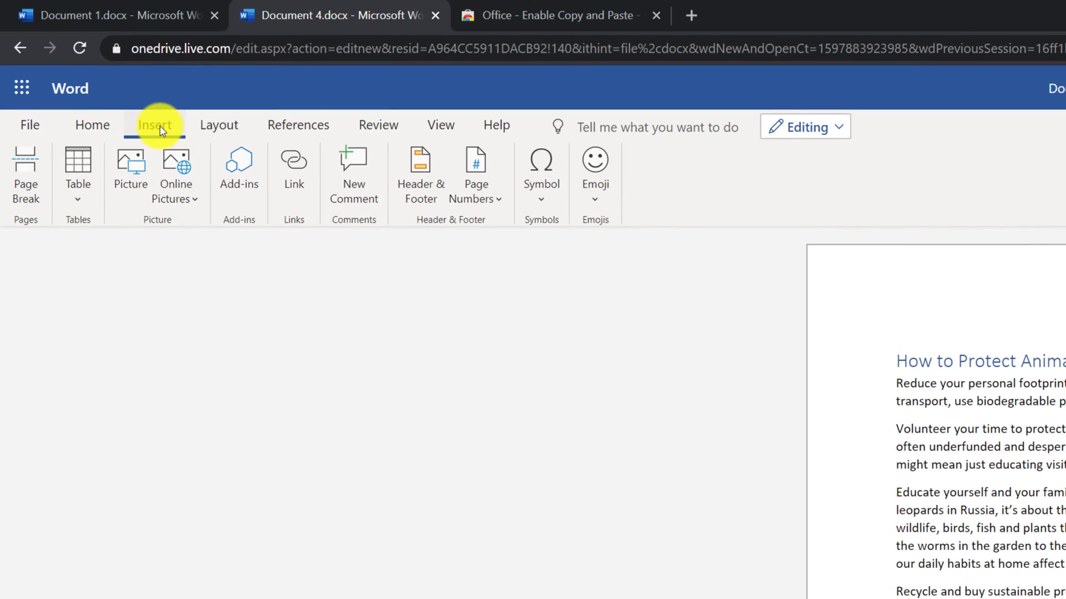
pyautogui.click(83, 192)
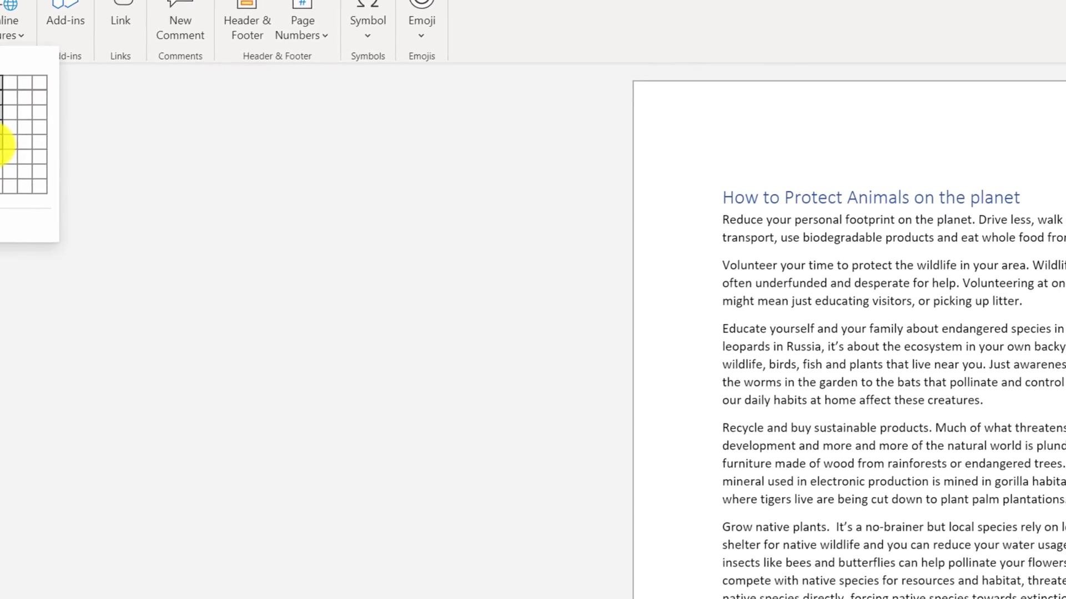
pyautogui.click(3, 145)
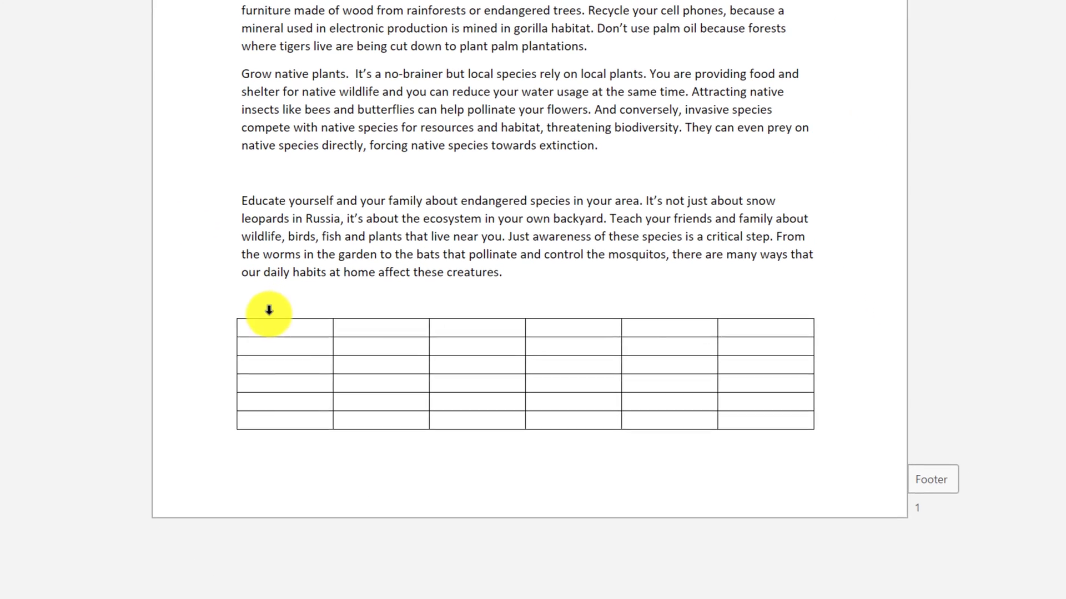
pyautogui.write('Employee Name')
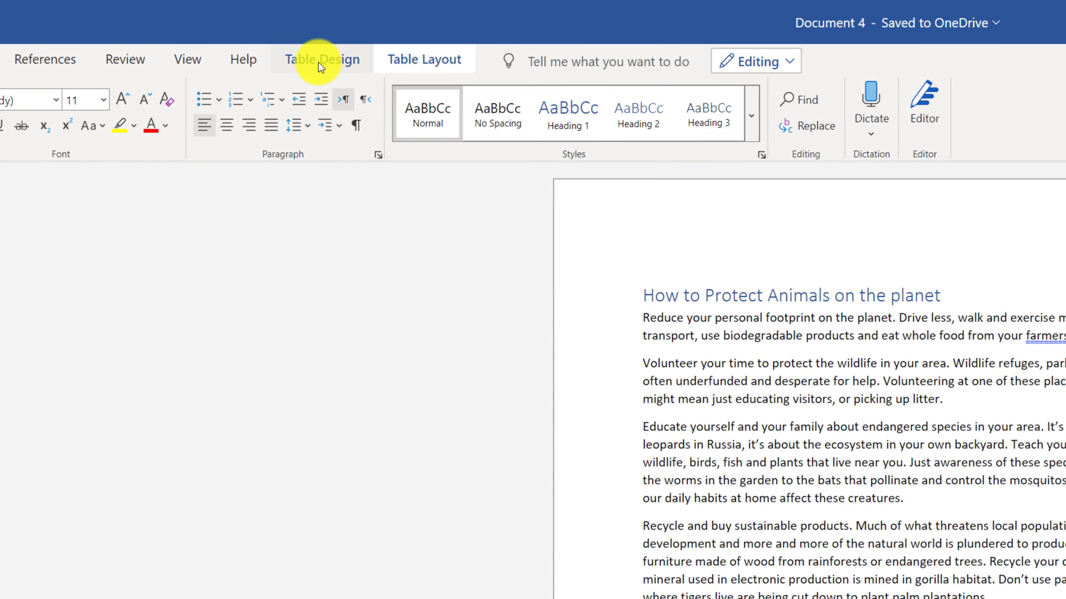
pyautogui.click(320, 63)
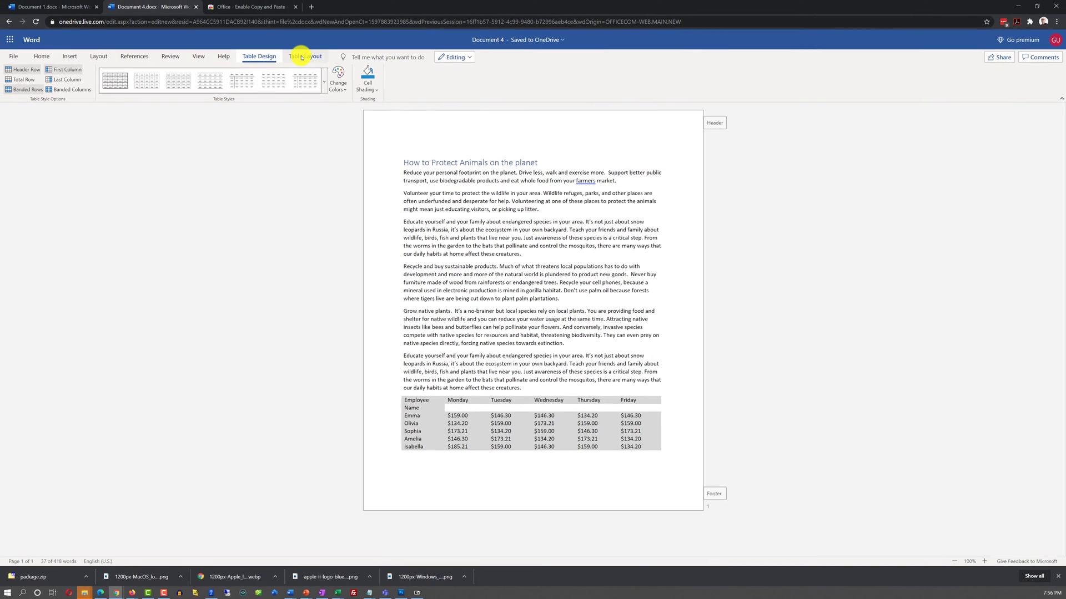
# Try several table styles, settling on a light banded style with an unfilled header row
pyautogui.click(301, 57)
pyautogui.click(259, 57)
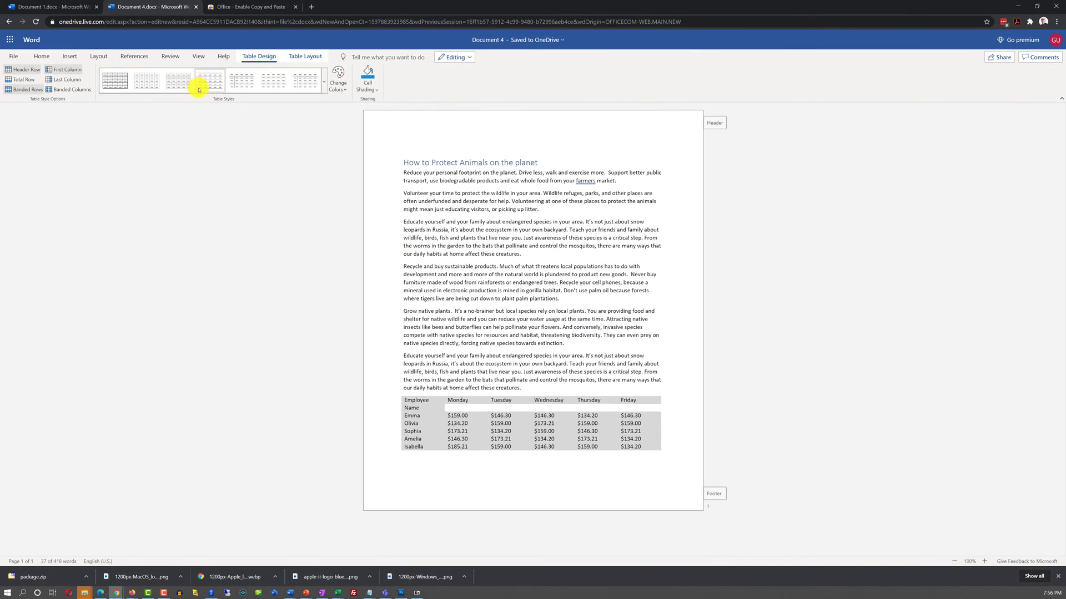
pyautogui.click(325, 83)
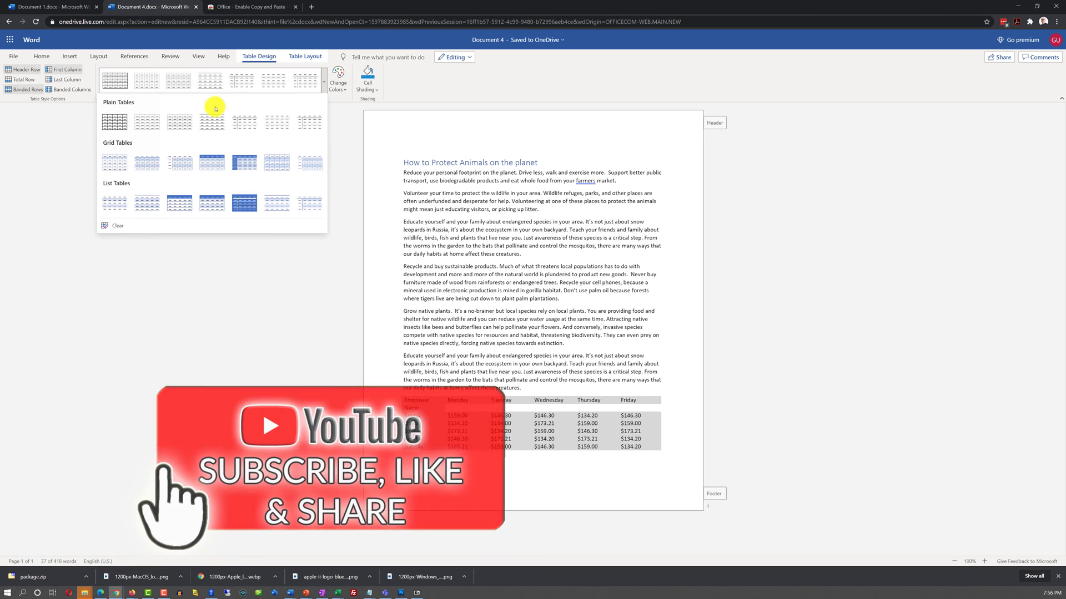
pyautogui.click(215, 171)
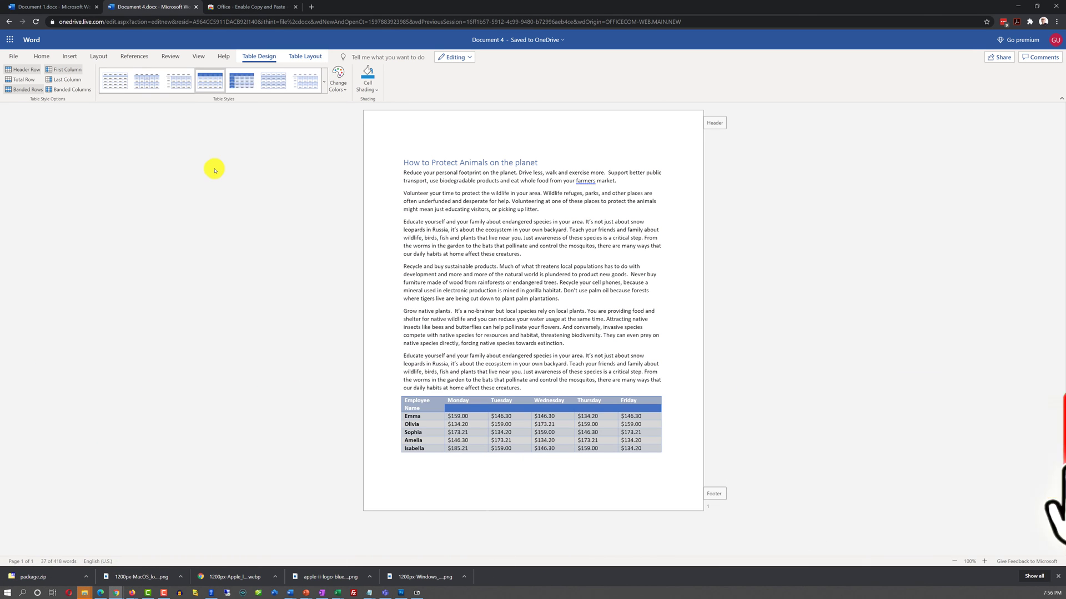
pyautogui.click(280, 83)
pyautogui.click(304, 86)
pyautogui.click(324, 87)
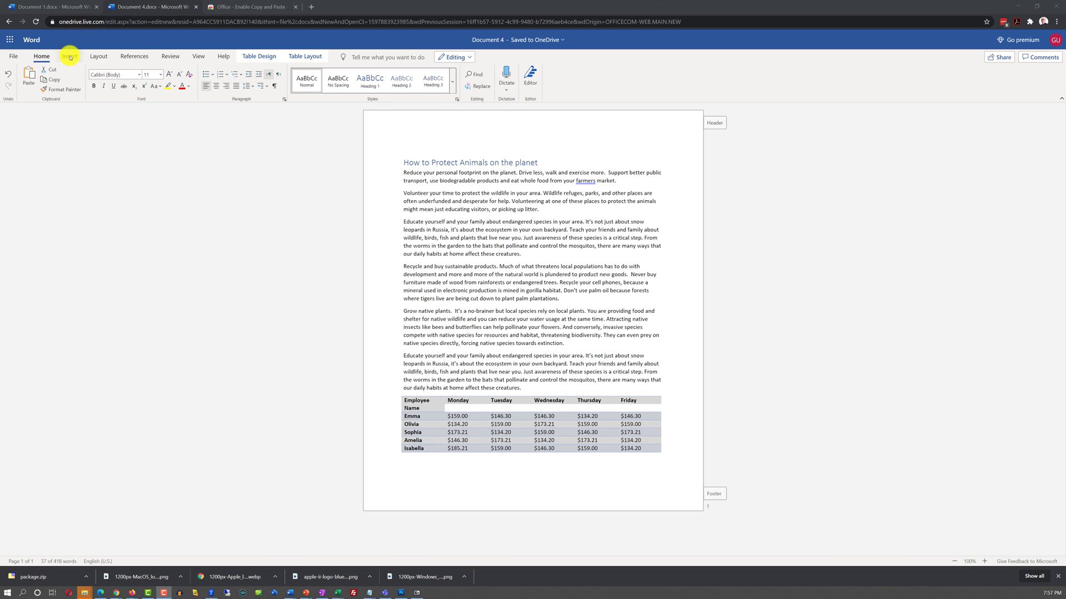
# Deselect the table and add an empty line after the third paragraph ending 'creatures.'
pyautogui.click(291, 285)
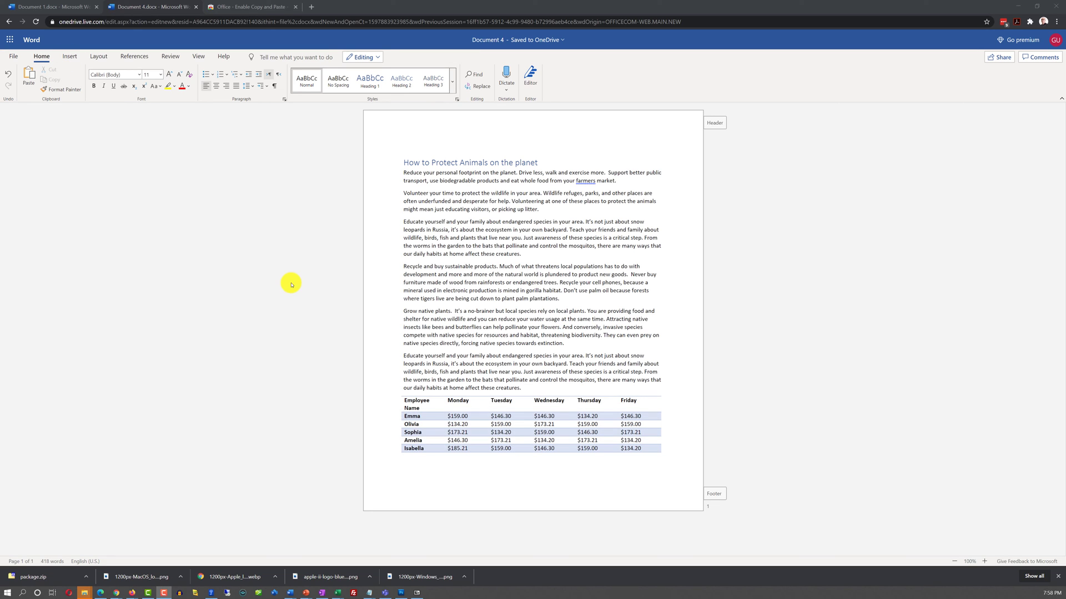
pyautogui.click(525, 255)
pyautogui.press('Return')
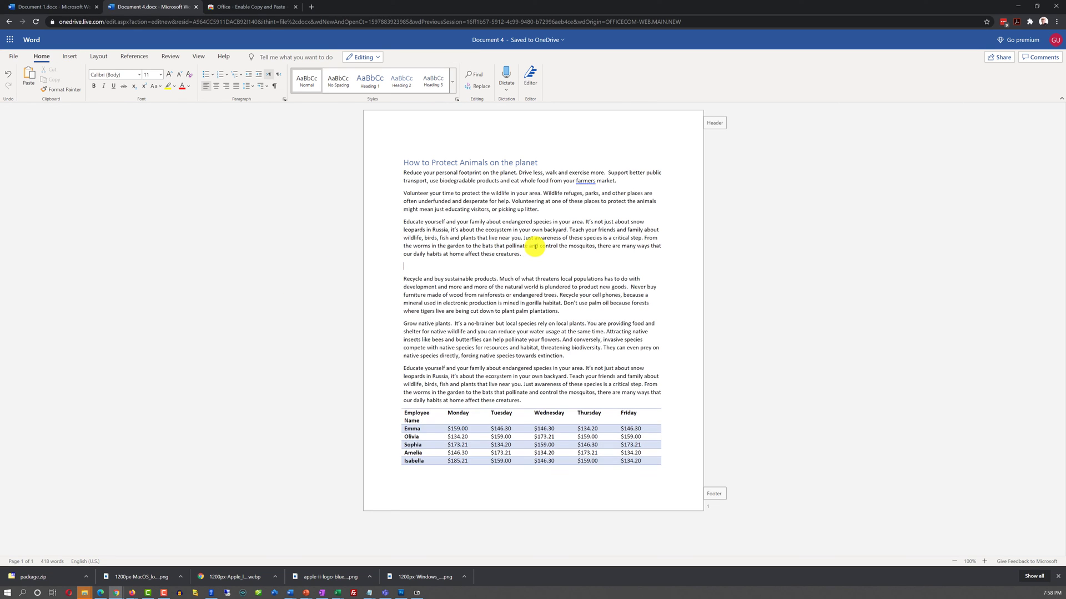
# Insert the first cartoon airplane picture from a Bing 'Airplane' online picture search
pyautogui.click(72, 57)
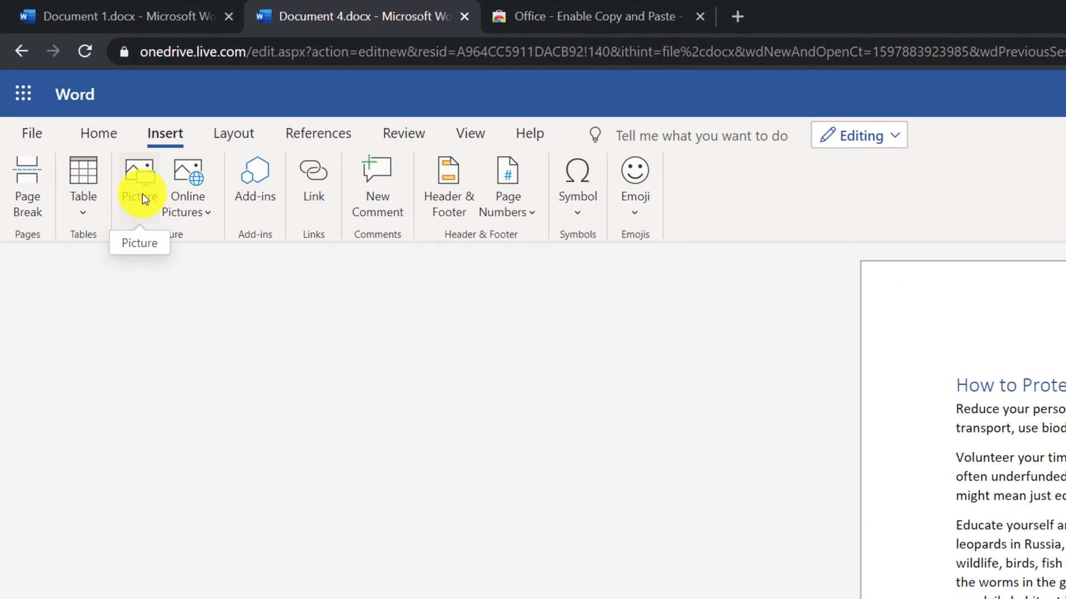
pyautogui.click(202, 214)
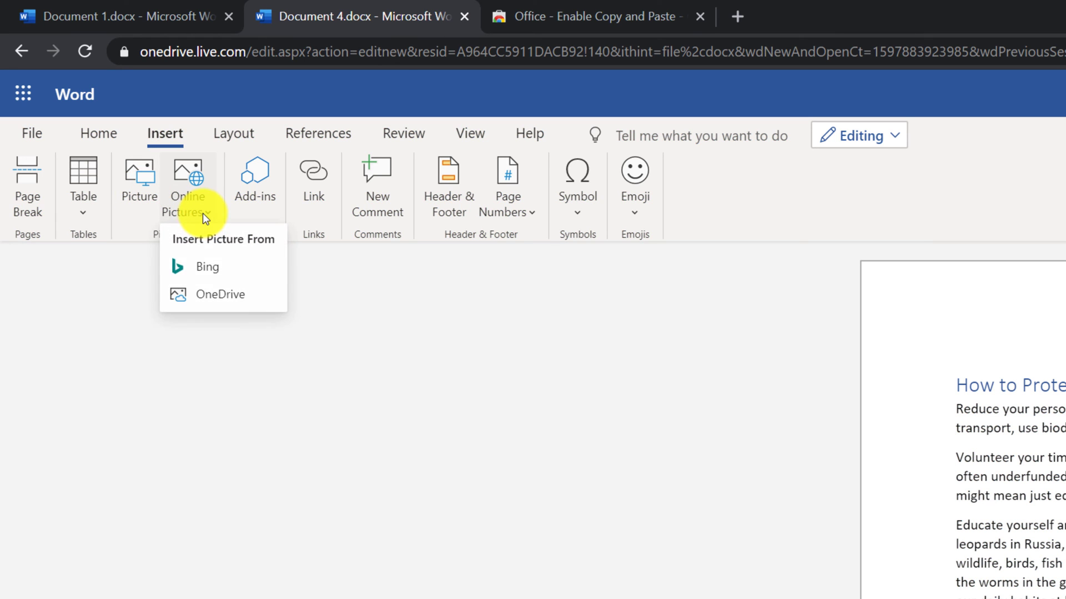
pyautogui.click(202, 264)
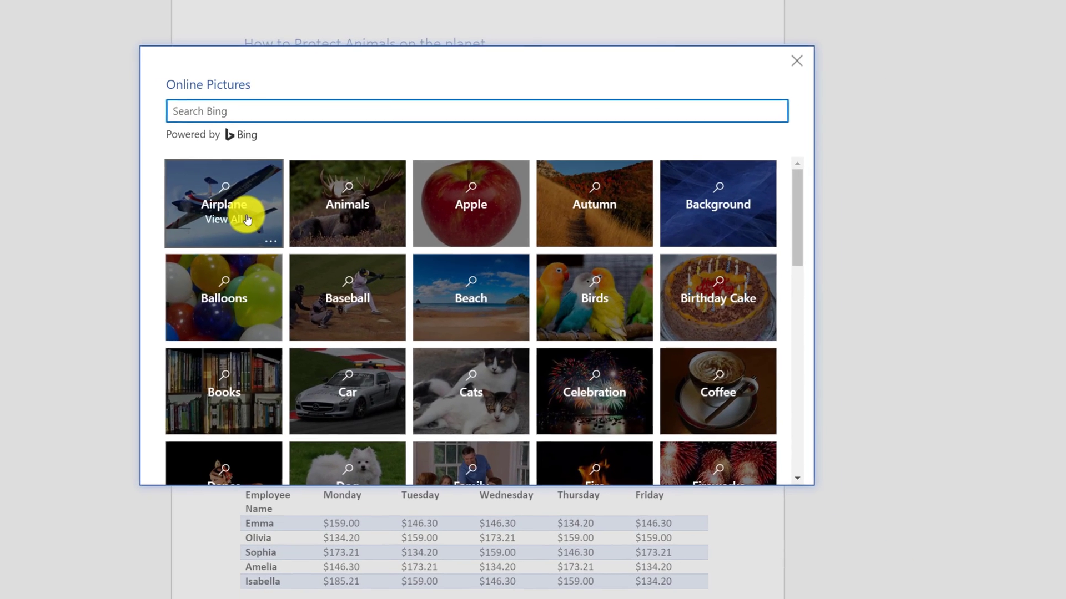
pyautogui.click(247, 220)
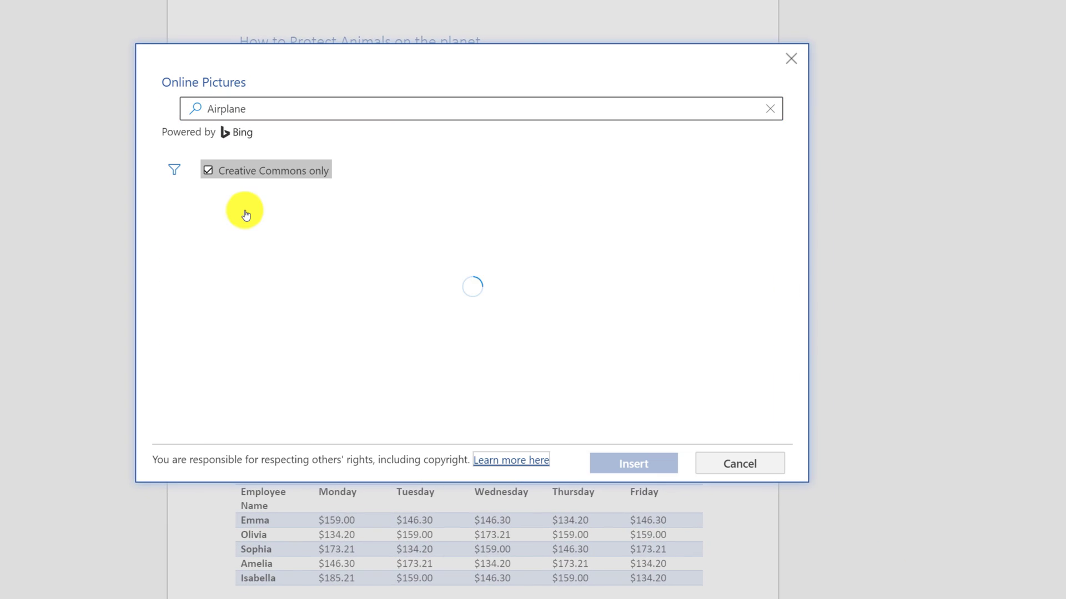
pyautogui.click(318, 253)
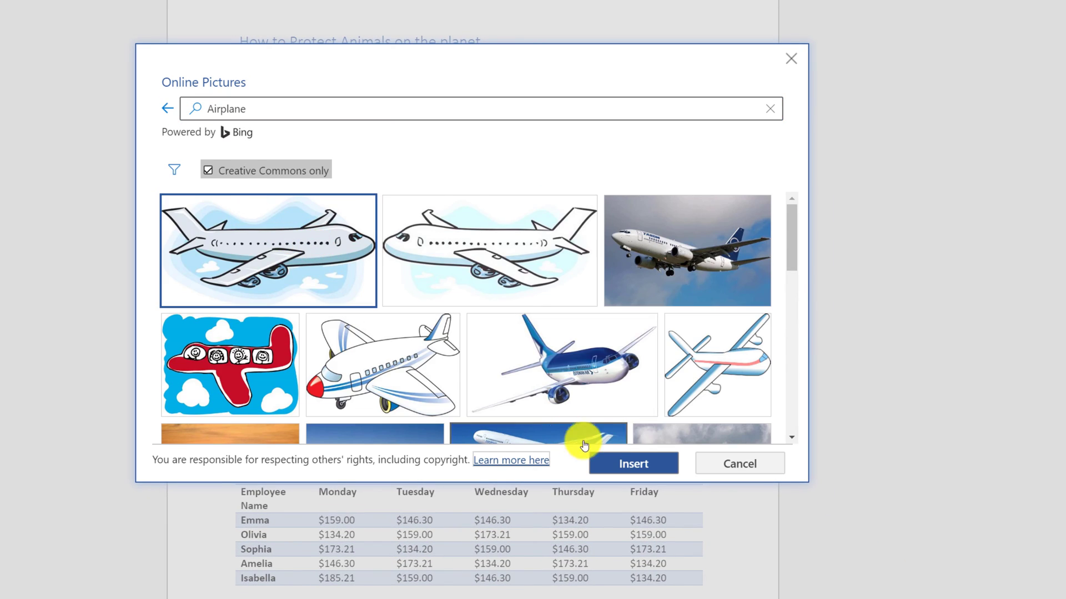
pyautogui.click(621, 464)
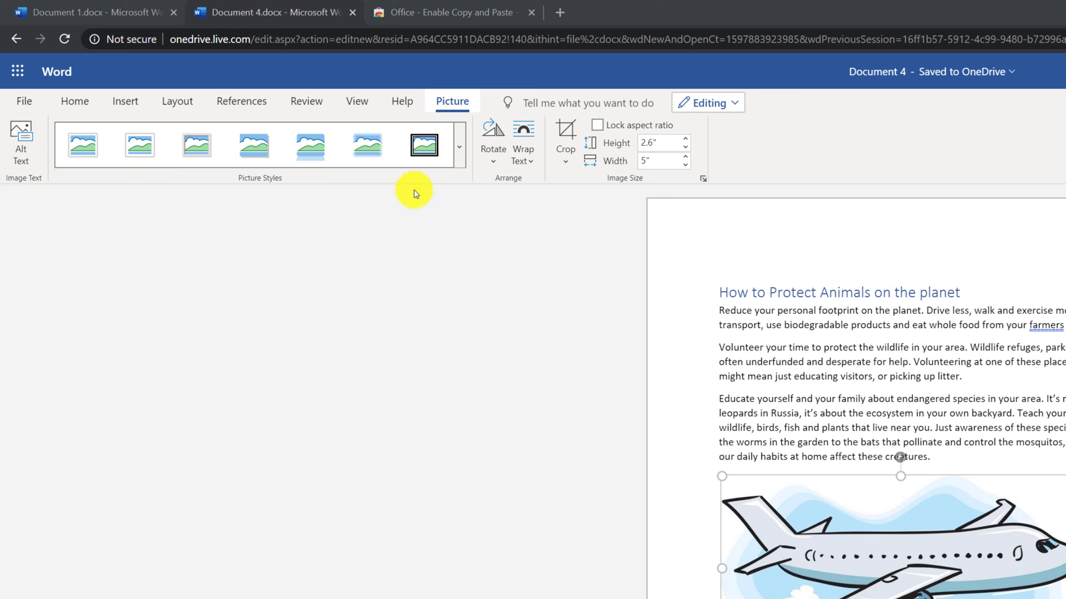
pyautogui.click(459, 148)
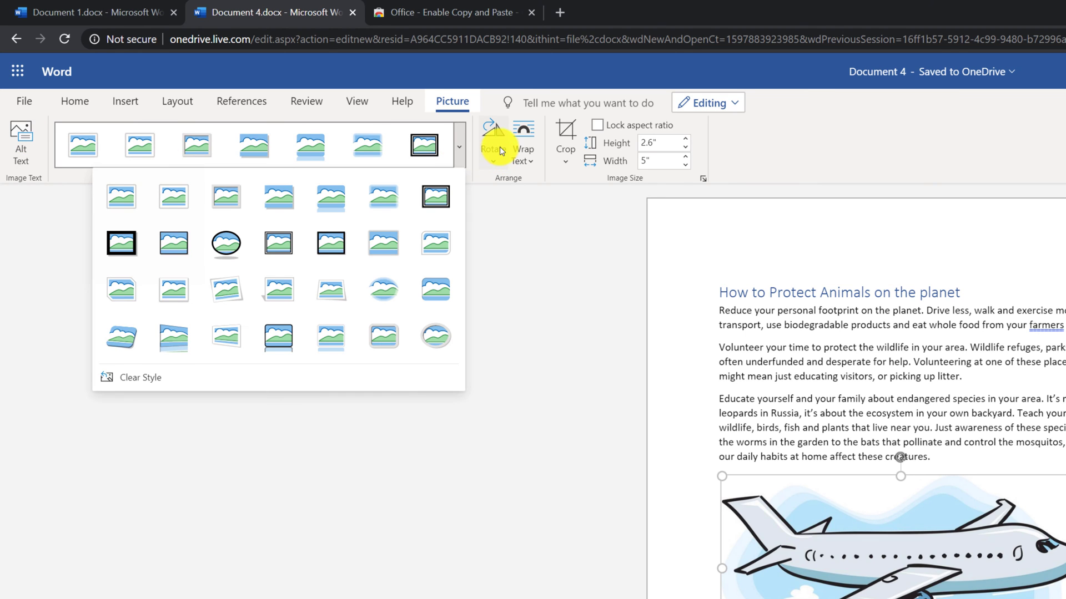
pyautogui.click(627, 127)
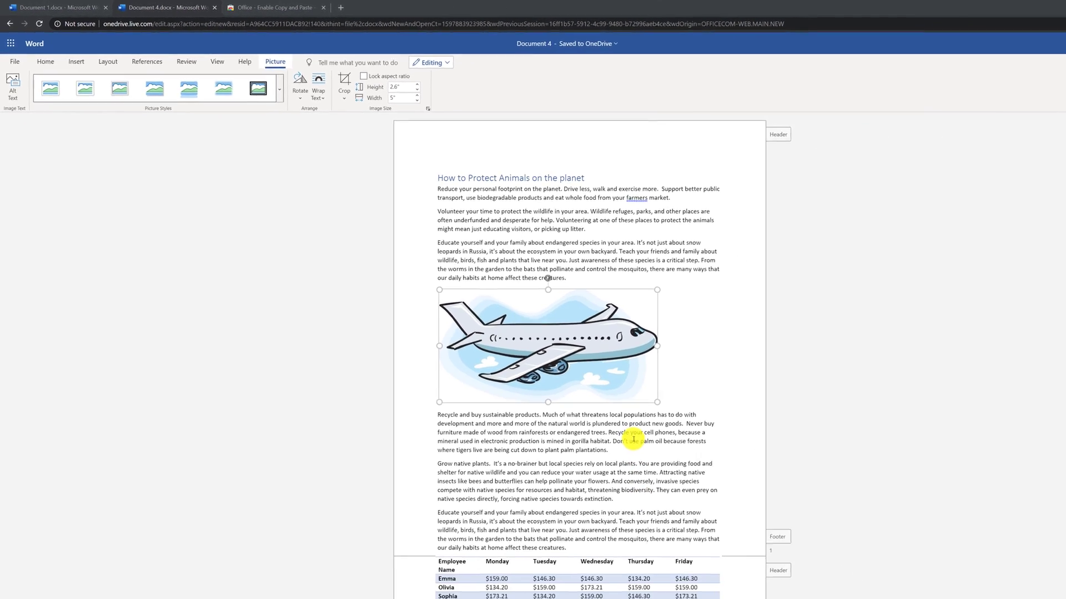
pyautogui.scroll(-3, 585, 413)
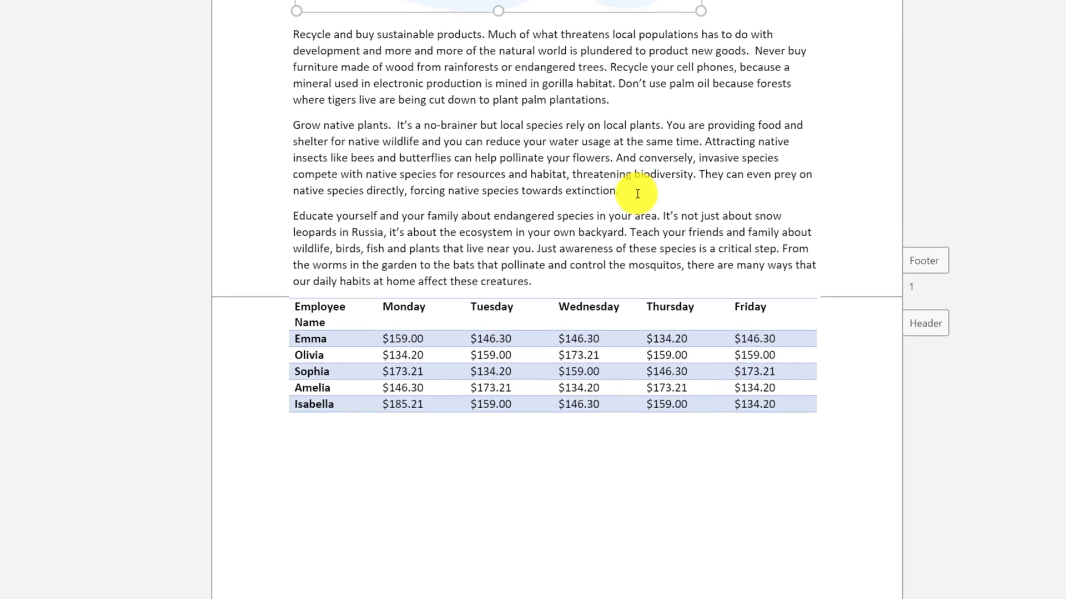
pyautogui.click(658, 176)
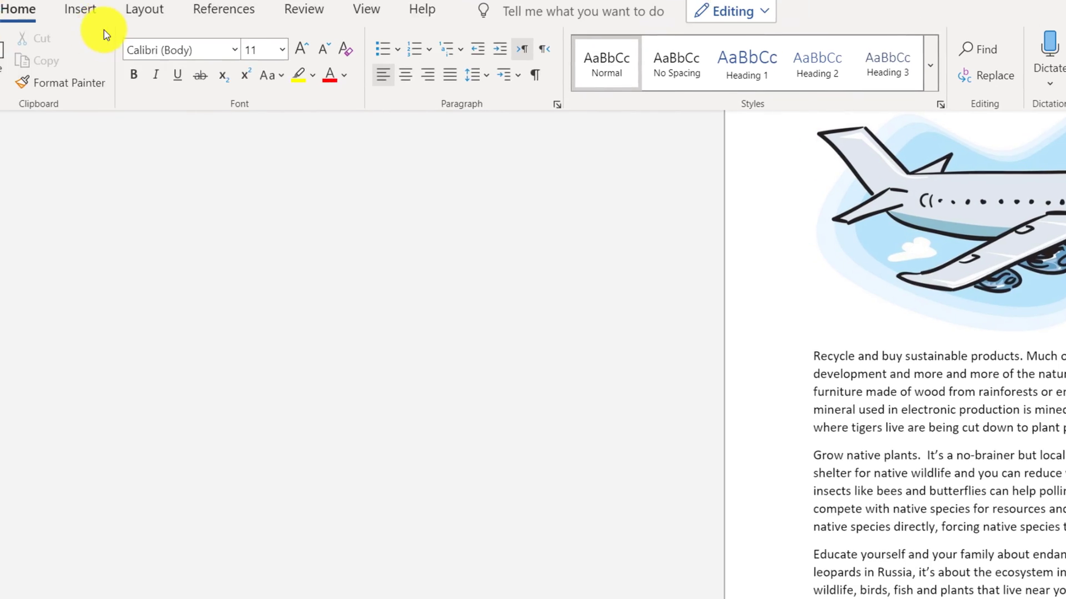
# Insert a page break after the paragraph ending in 'extinction.'
pyautogui.click(83, 11)
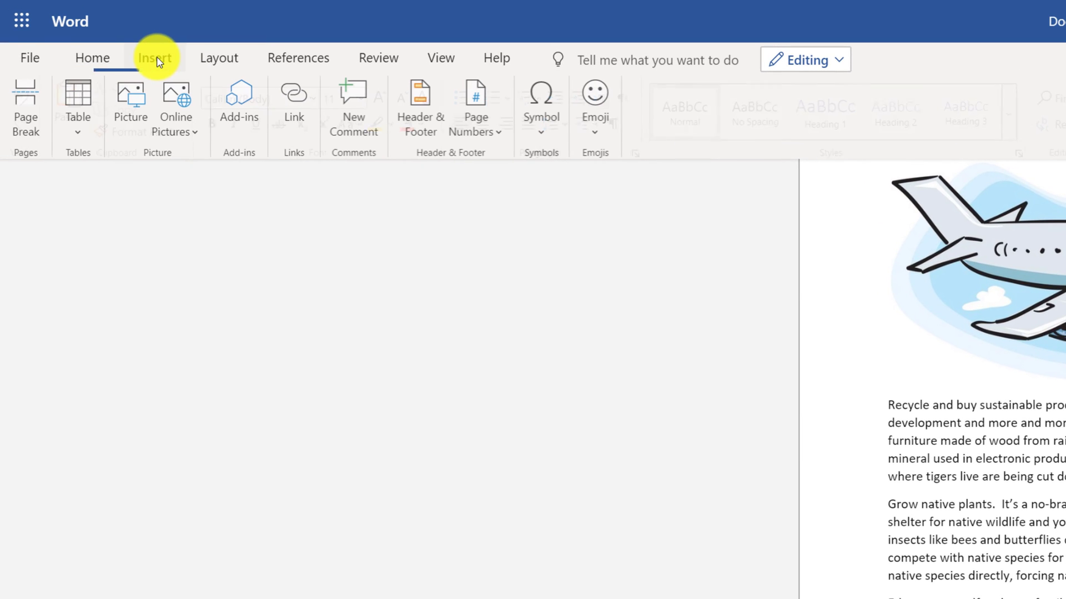
pyautogui.click(25, 108)
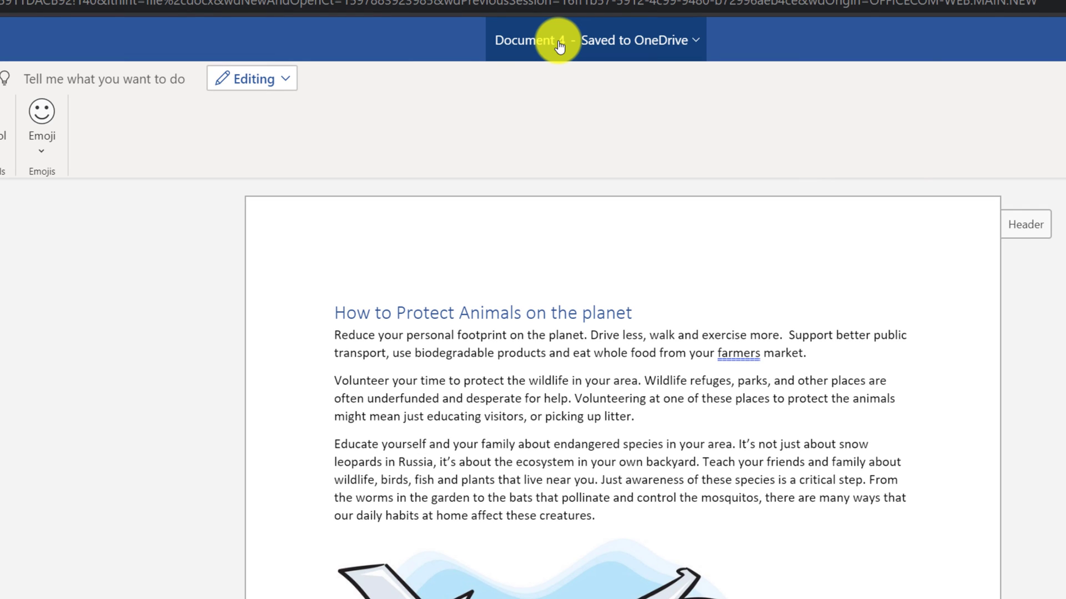
# Change the file name from Document 4 to 'How to protect Animals on the planet'
pyautogui.click(559, 45)
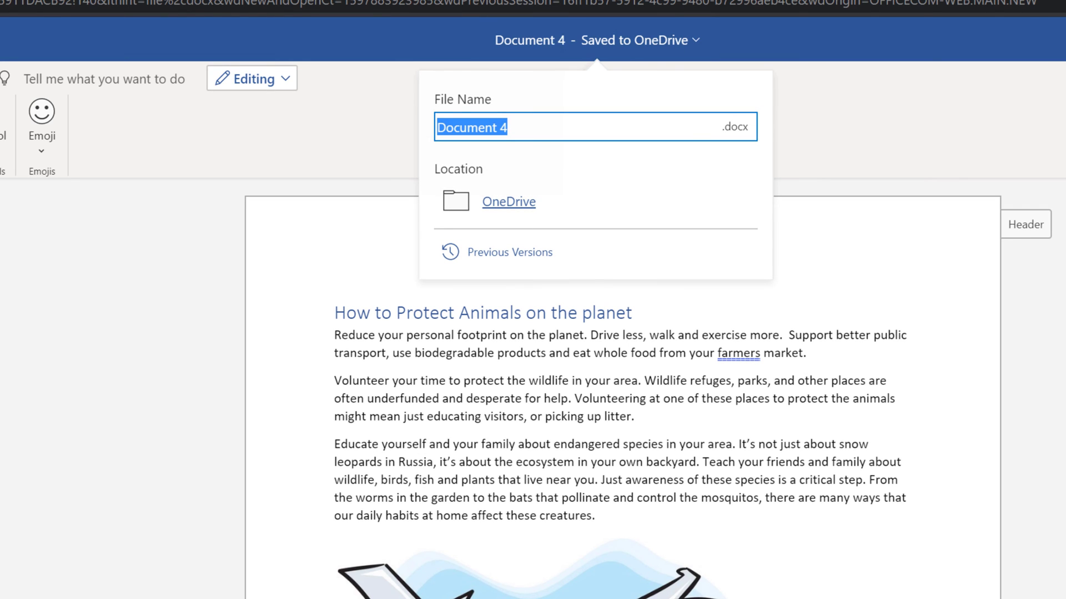
pyautogui.write('How to protect Animals on the planet')
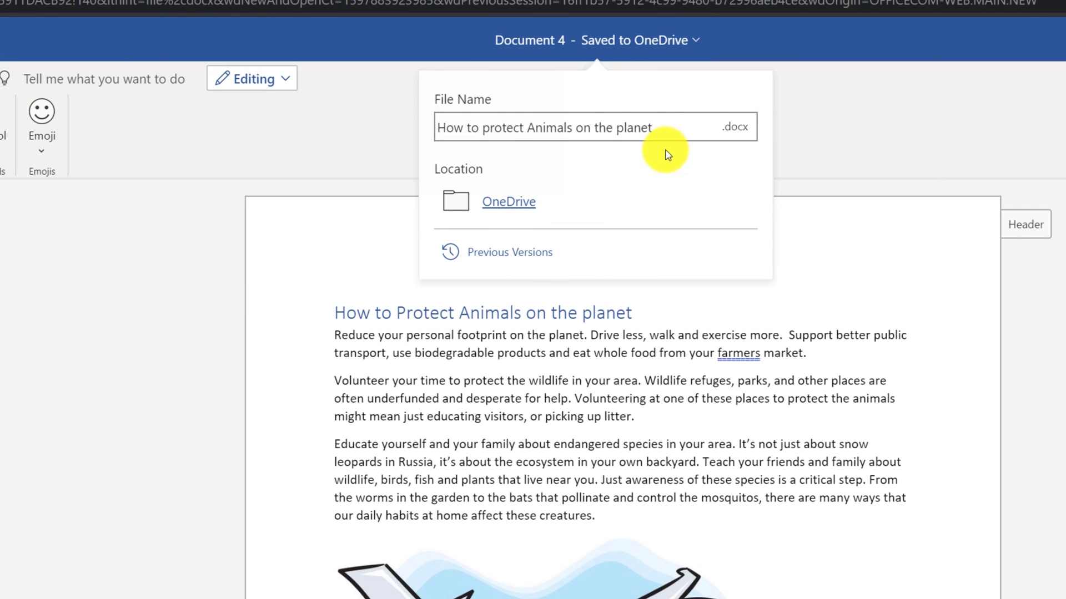
pyautogui.press('Return')
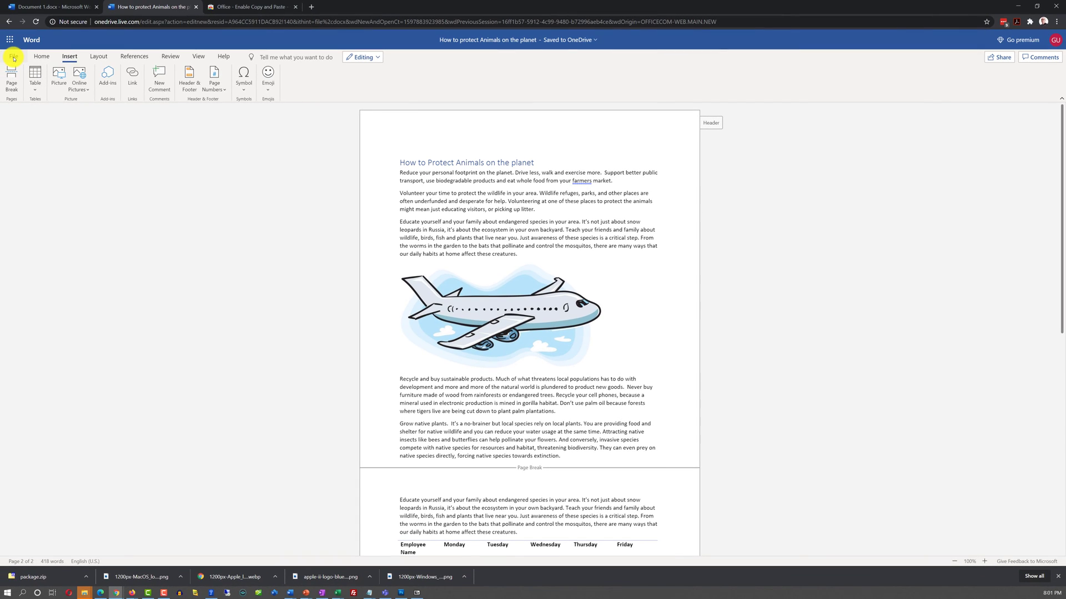
# Download a copy of the document from the File menu's Save as options
pyautogui.click(14, 57)
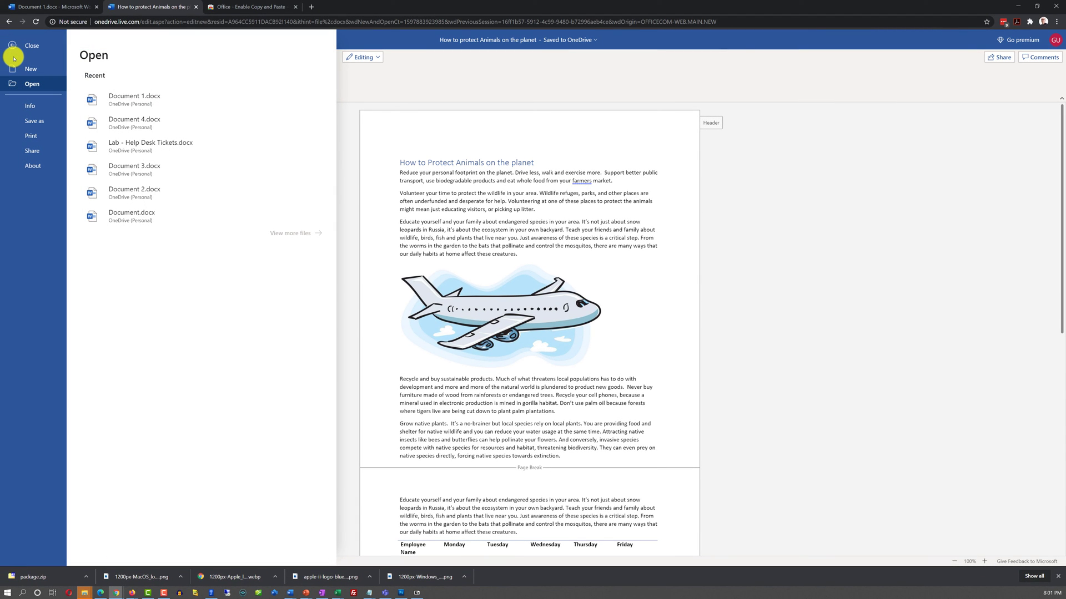
pyautogui.click(37, 123)
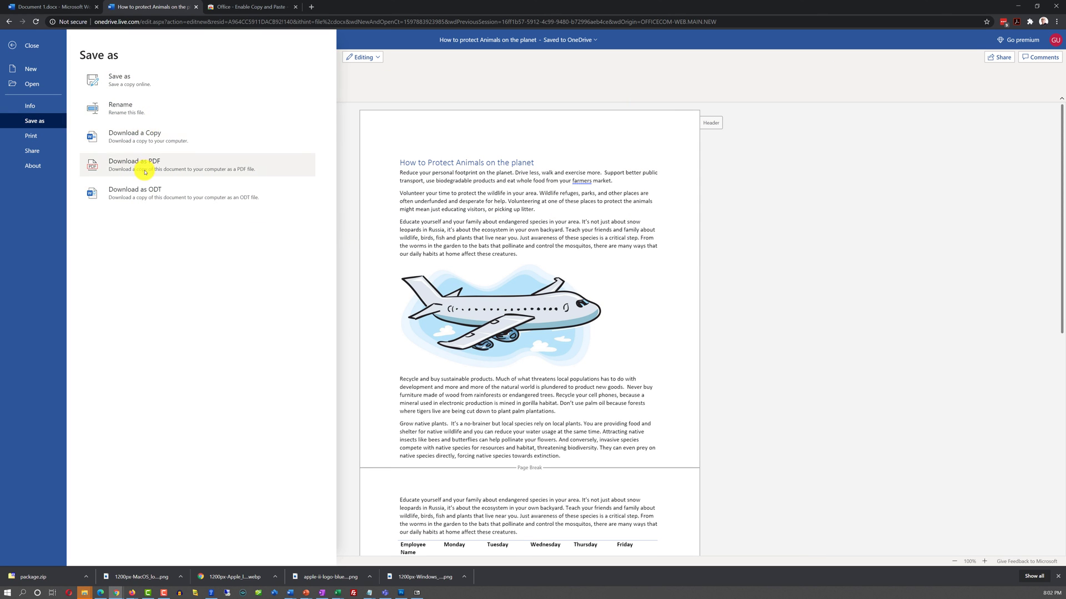
pyautogui.click(141, 198)
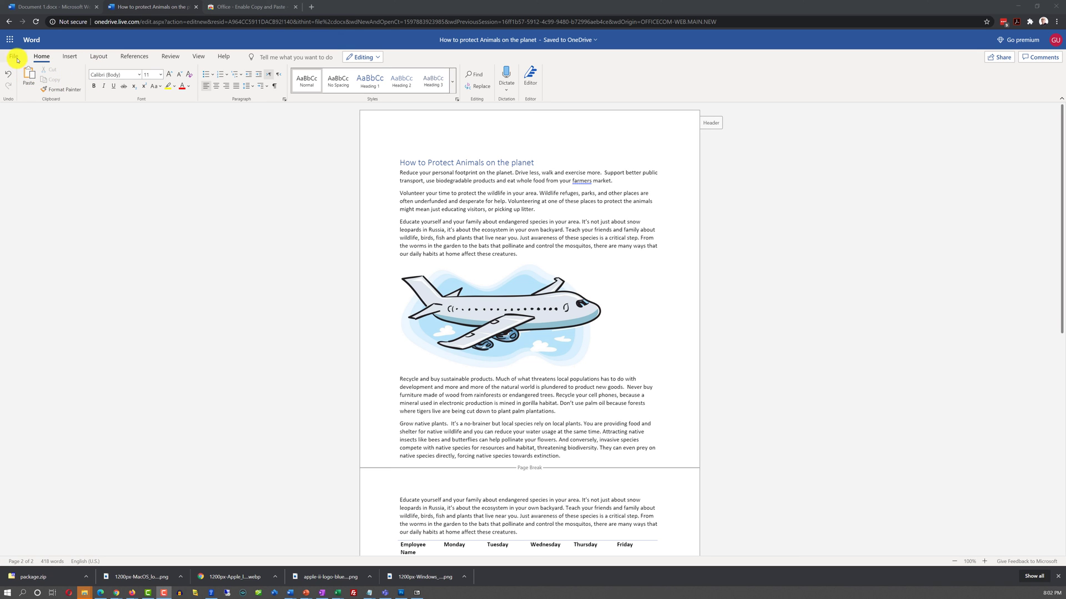
# Print the document from the File menu's Print options
pyautogui.click(17, 57)
pyautogui.click(29, 133)
pyautogui.click(130, 86)
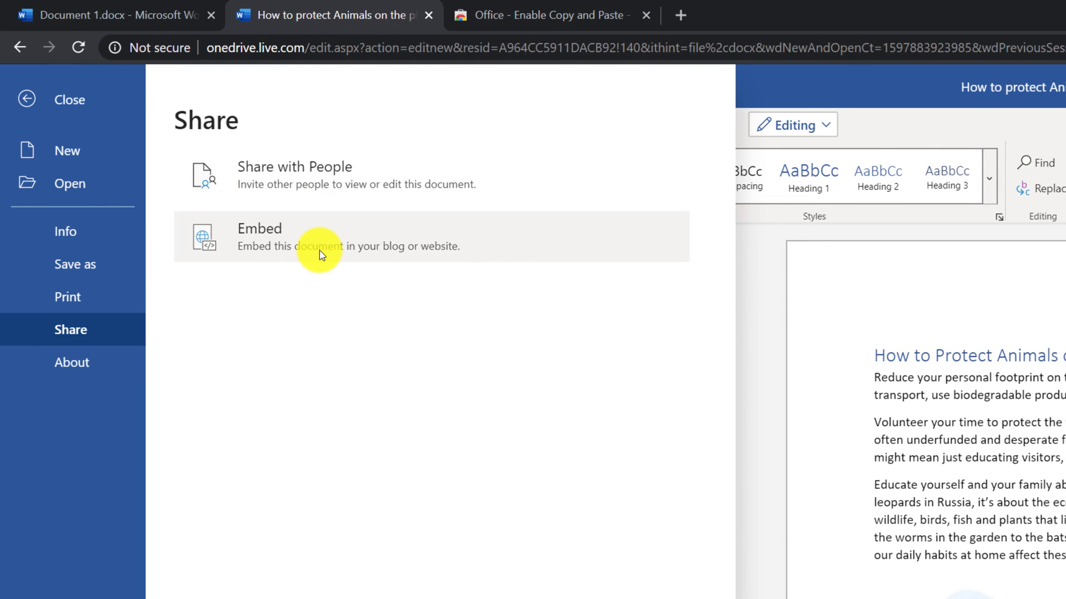
# Show the Save as page with save-copy, rename and download options
pyautogui.click(75, 264)
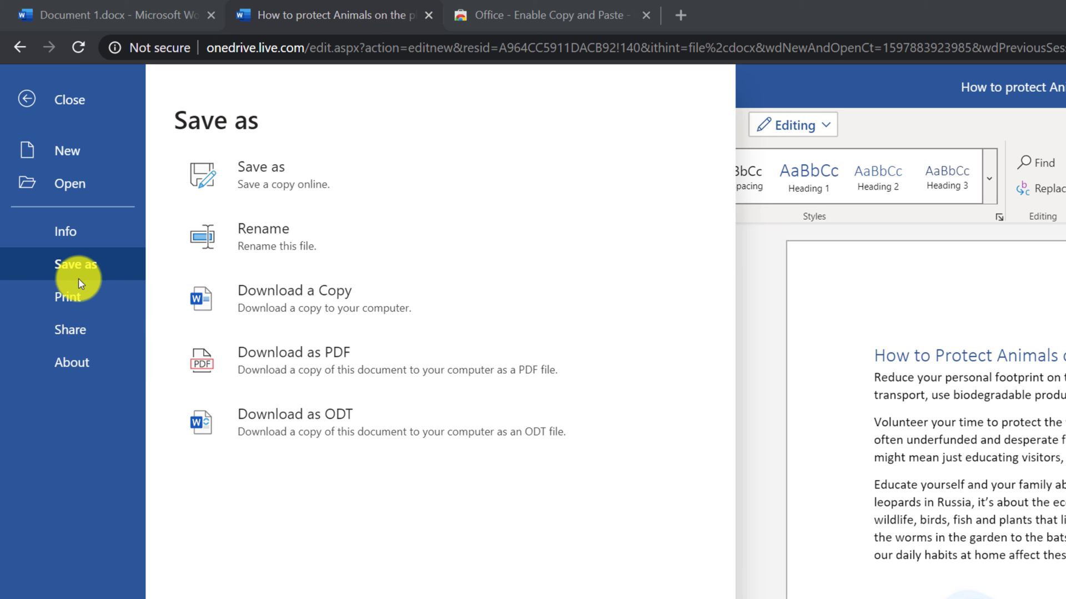